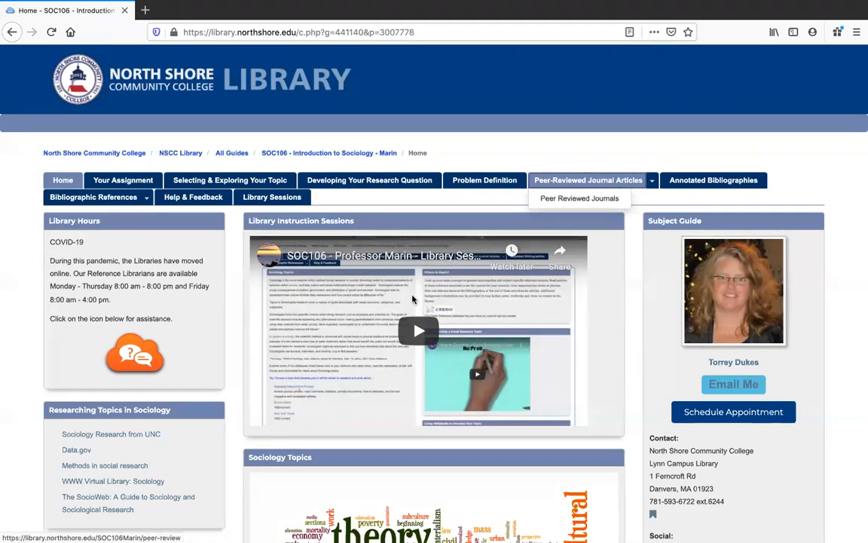
- Open the SNAP! Search resource listed under How to Find Peer-Reviewed Articles on the guide's Peer-Reviewed Journal Articles page
{"action": "scroll", "coordinate": [413, 299], "scroll_direction": "down", "scroll_amount": 3}
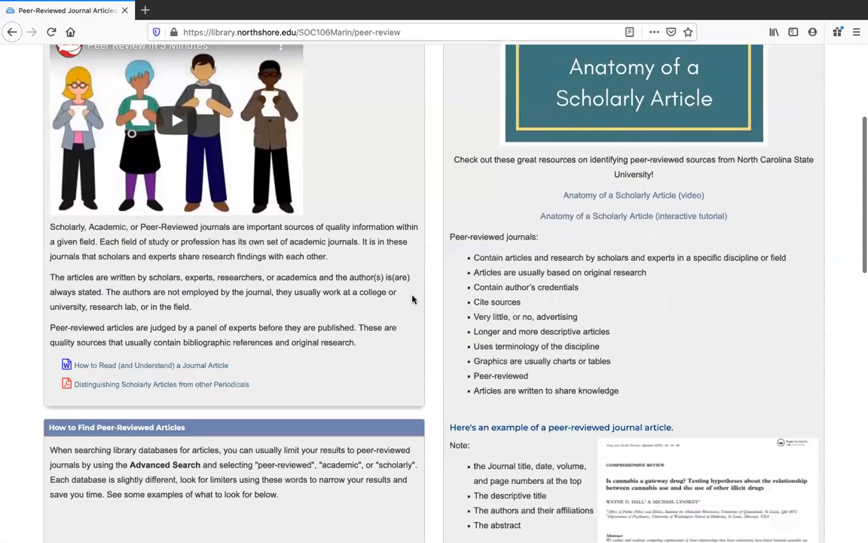
{"action": "scroll", "coordinate": [412, 299], "scroll_direction": "down", "scroll_amount": 1}
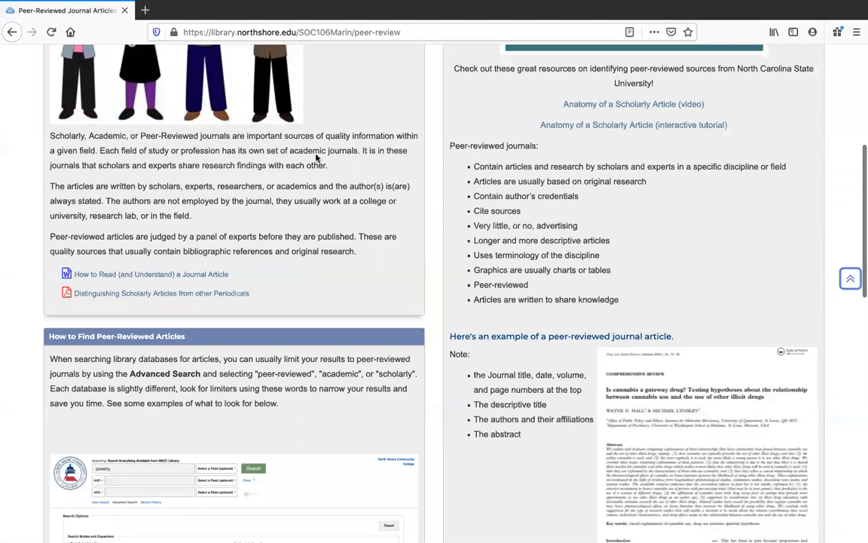
{"action": "scroll", "coordinate": [318, 163], "scroll_direction": "down", "scroll_amount": 4}
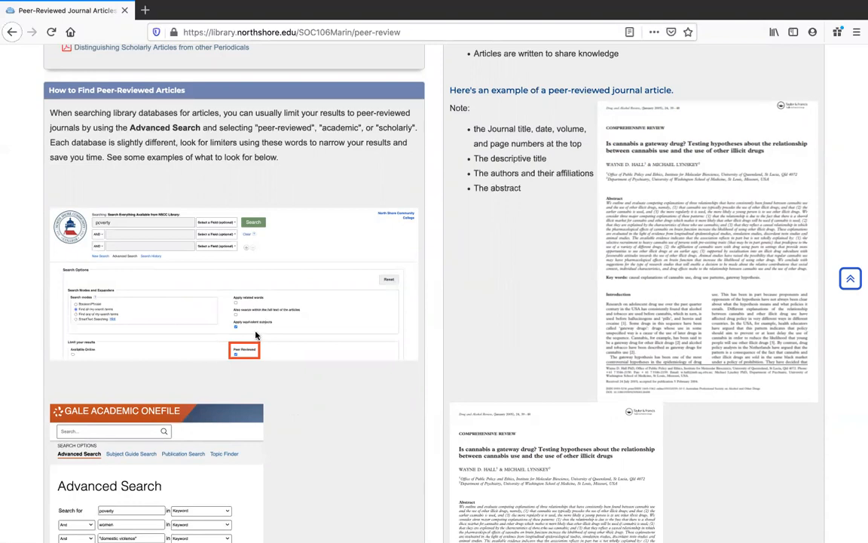
{"action": "scroll", "coordinate": [295, 365], "scroll_direction": "down", "scroll_amount": 5}
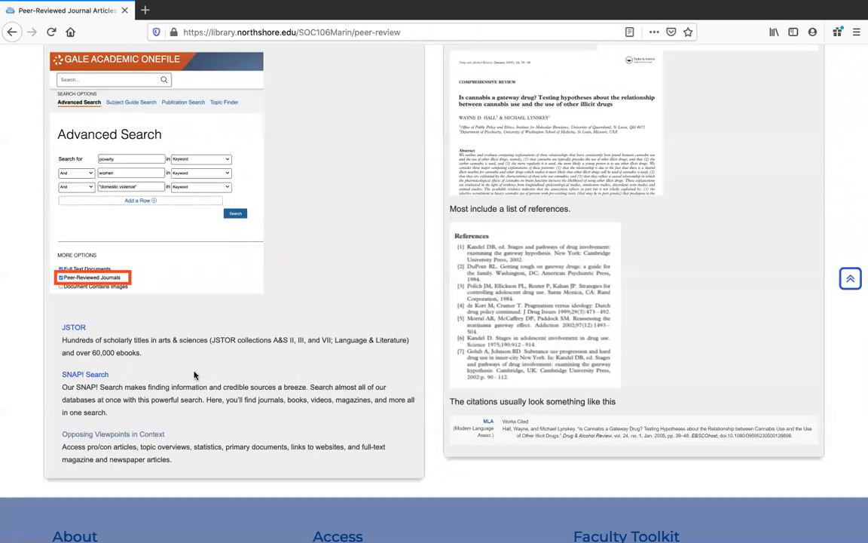
{"action": "left_click", "coordinate": [83, 375]}
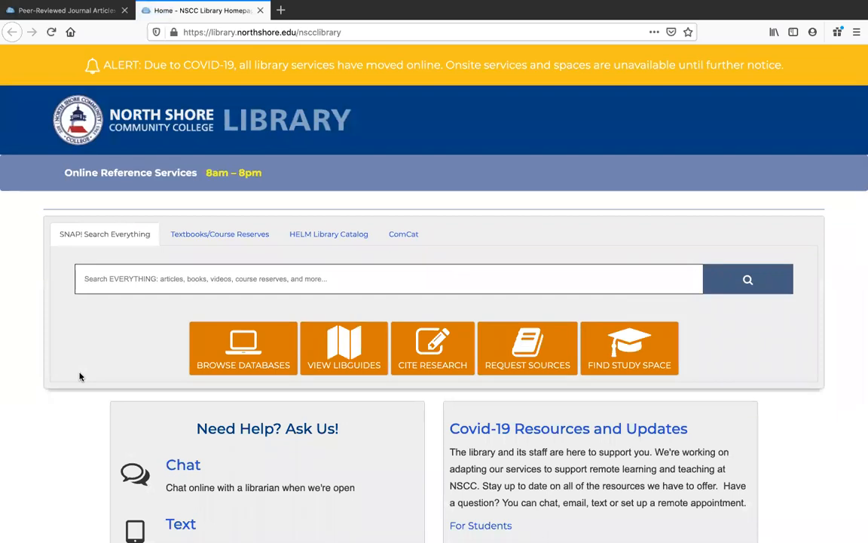
- Run a SNAP! Search Everything query for "poverty" from the library homepage
{"action": "left_click", "coordinate": [126, 278]}
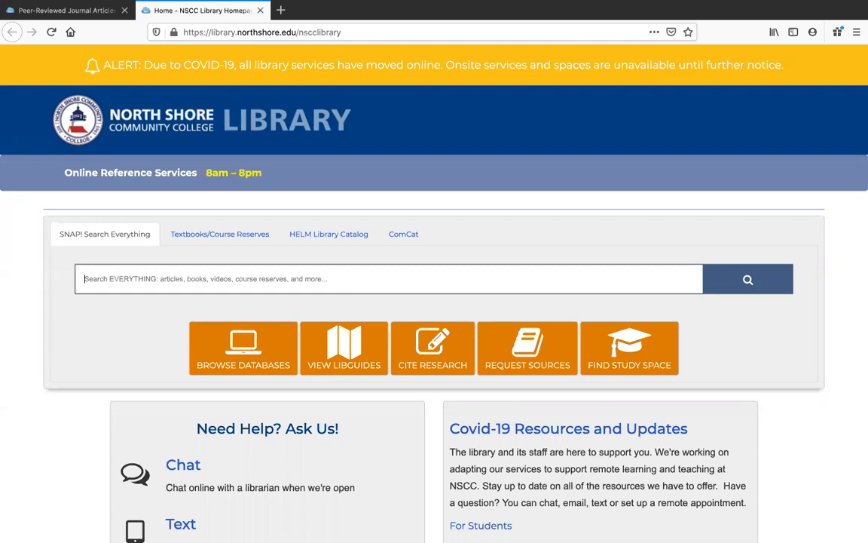
{"action": "type", "text": "poverty"}
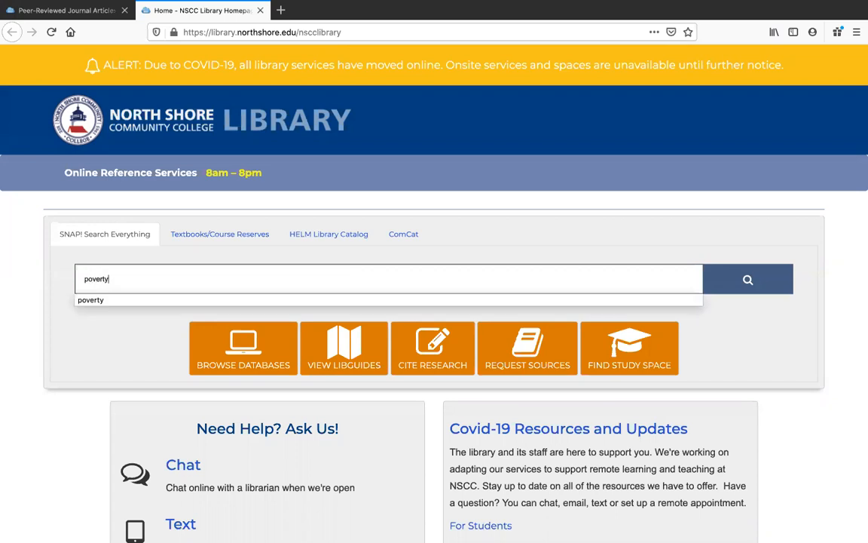
{"action": "key", "text": "Return"}
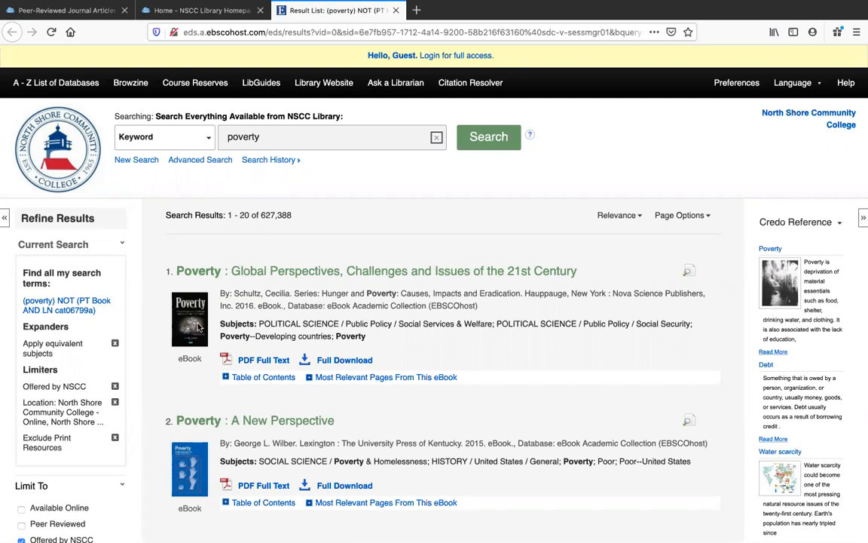
- Switch to Advanced Search and add the suggested term "women or female or woman or females" as the second search term
{"action": "scroll", "coordinate": [64, 520], "scroll_direction": "down", "scroll_amount": 1}
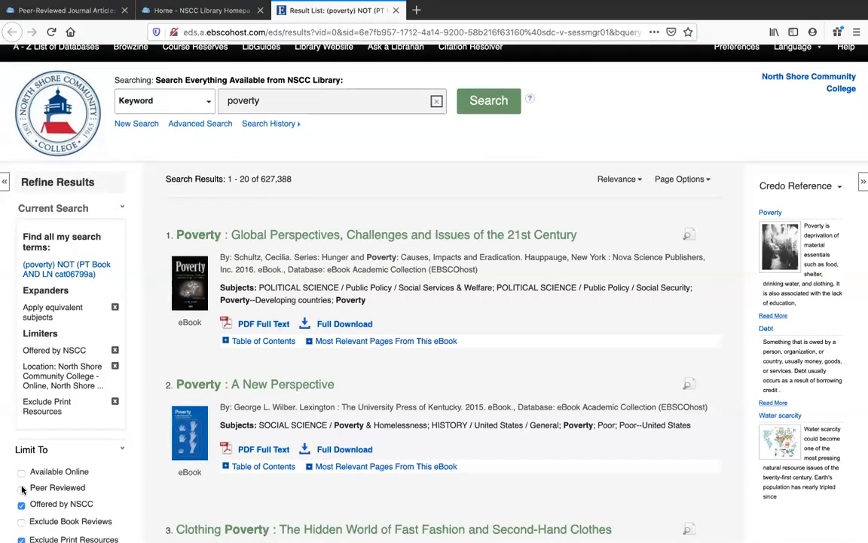
{"action": "left_click", "coordinate": [191, 127]}
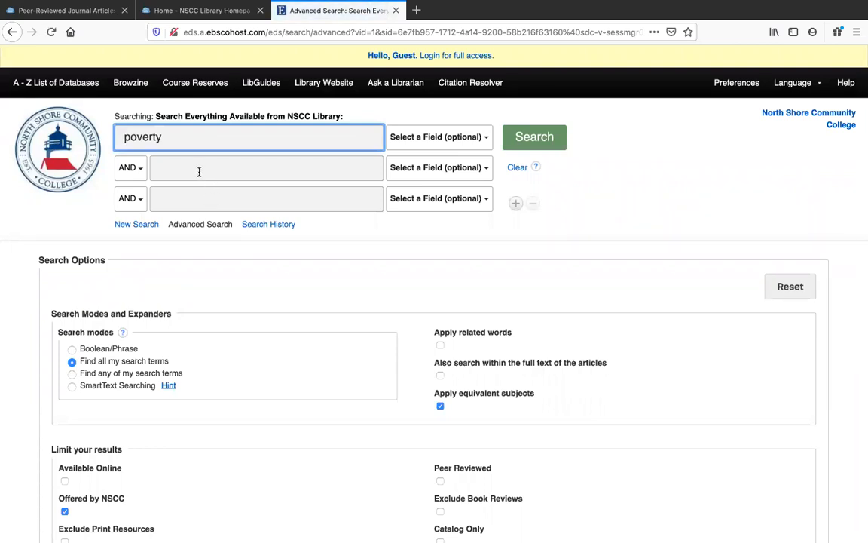
{"action": "left_click", "coordinate": [197, 172]}
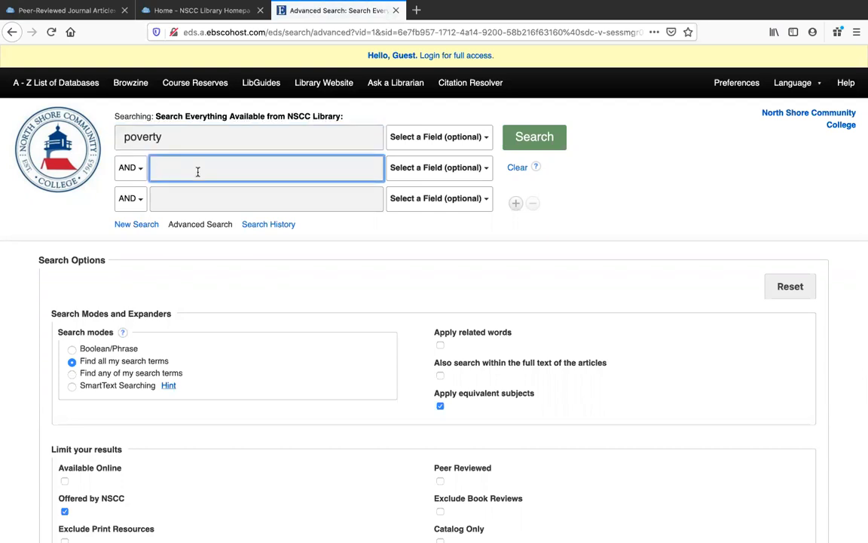
{"action": "type", "text": "wom"}
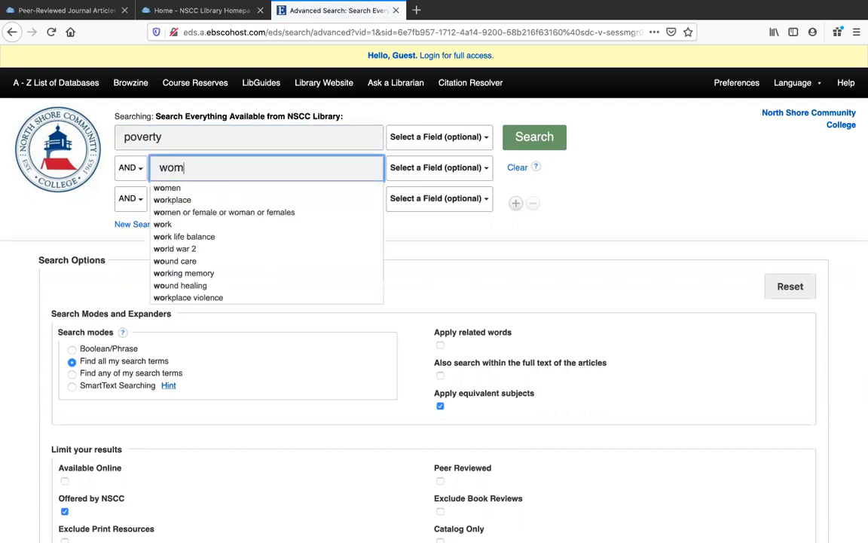
{"action": "type", "text": "en"}
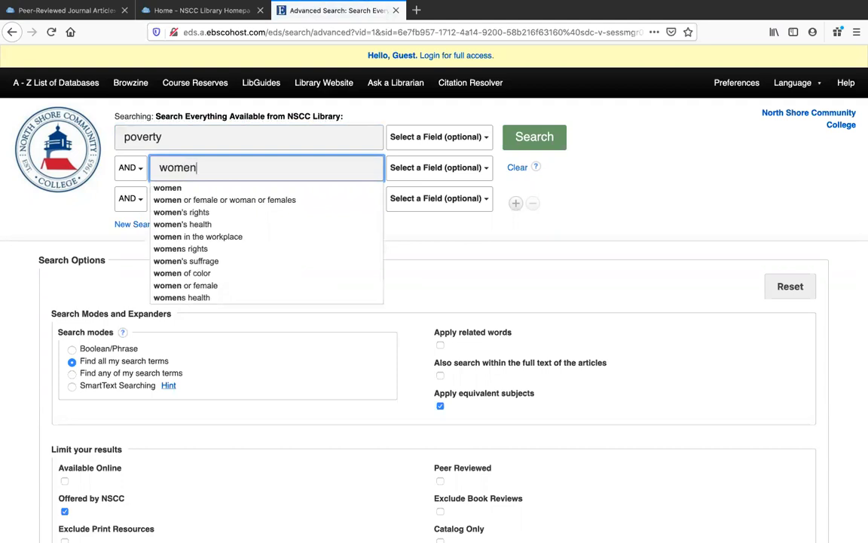
{"action": "left_click", "coordinate": [185, 199]}
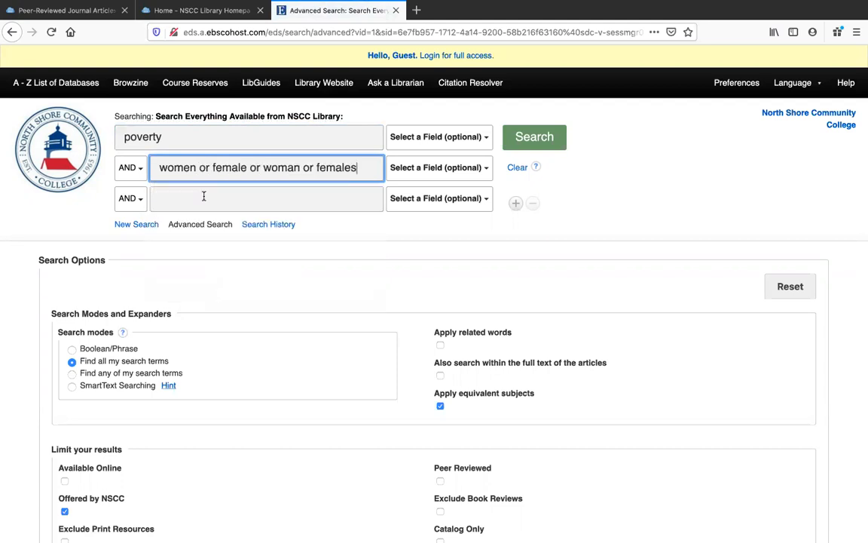
- Add "education" as the third search term, limit to Peer Reviewed, and run the search
{"action": "left_click", "coordinate": [312, 197]}
{"action": "type", "text": "educ"}
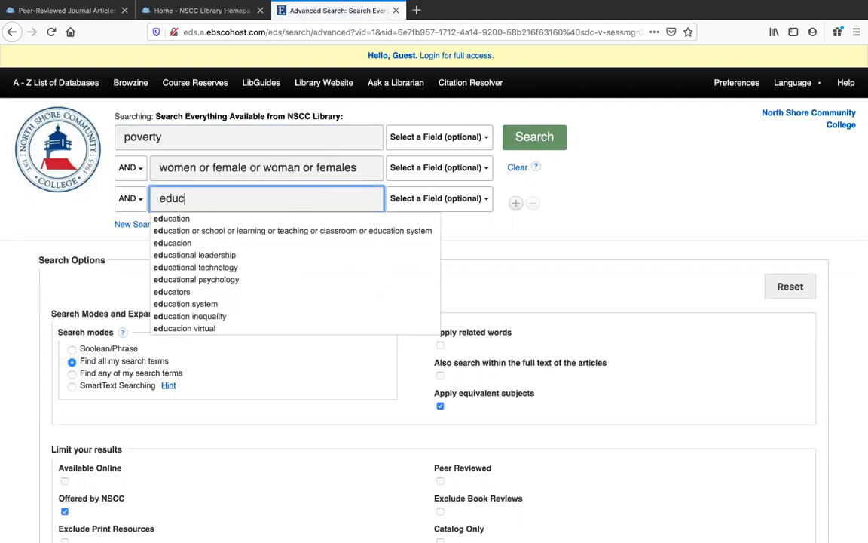
{"action": "type", "text": "ation"}
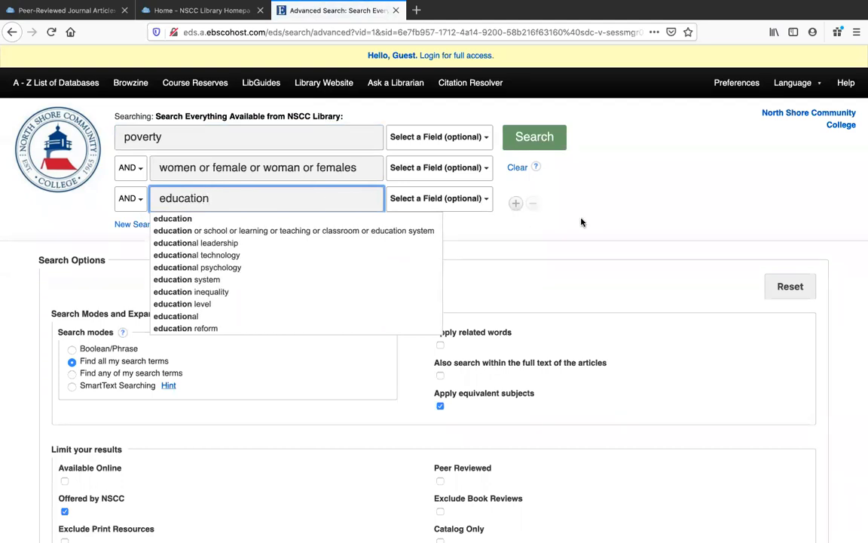
{"action": "left_click", "coordinate": [603, 202]}
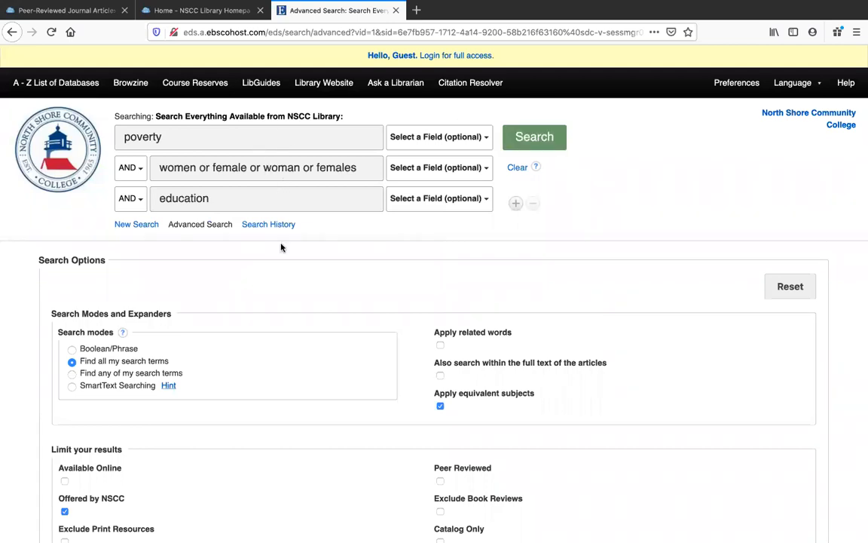
{"action": "left_click", "coordinate": [440, 482]}
{"action": "left_click", "coordinate": [542, 137]}
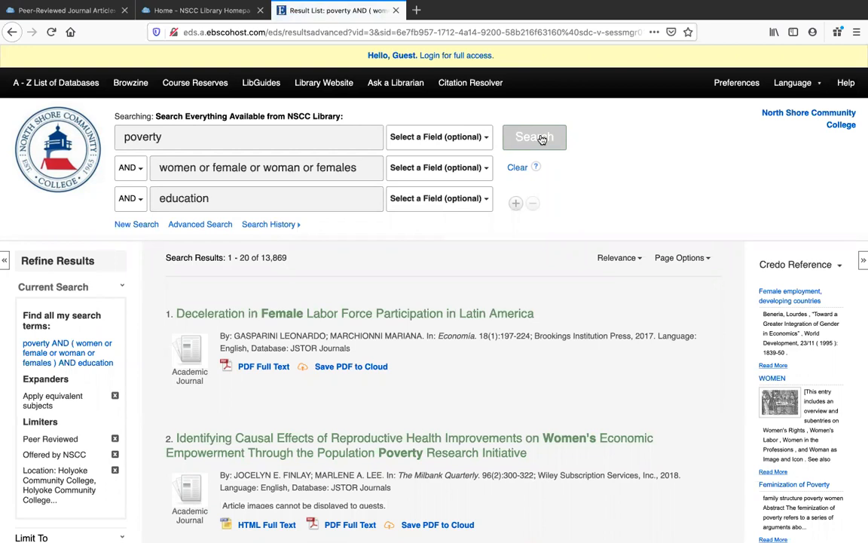
- Open the second result, "Identifying Causal Effects of Reproductive Health Improvements", logging in for full access with the prefilled college credentials
{"action": "scroll", "coordinate": [529, 334], "scroll_direction": "down", "scroll_amount": 5}
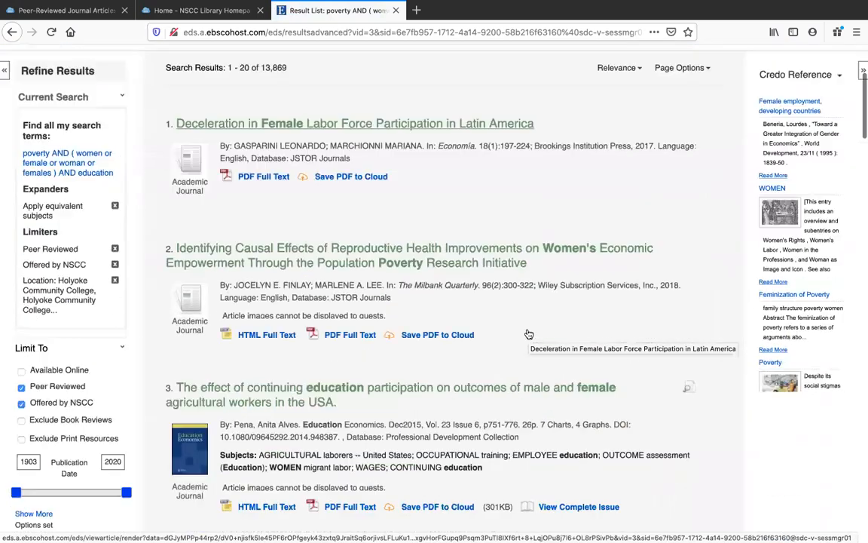
{"action": "scroll", "coordinate": [529, 334], "scroll_direction": "up", "scroll_amount": 3}
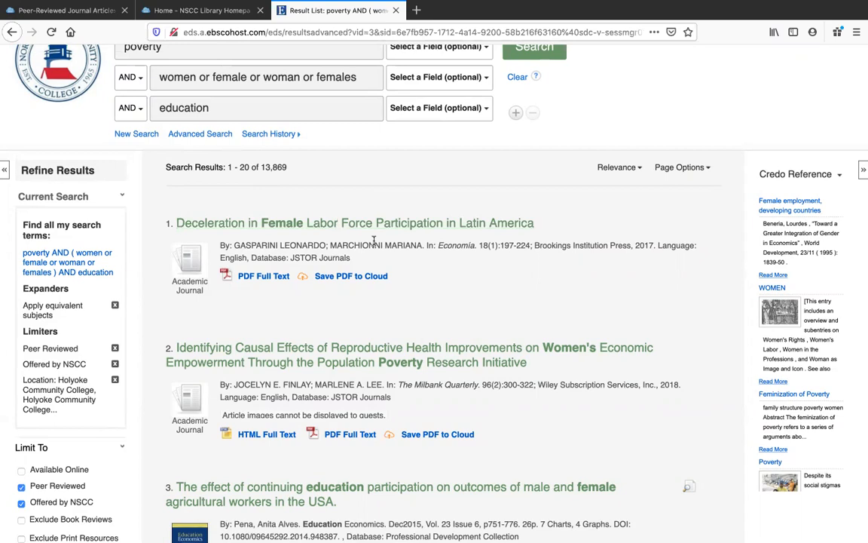
{"action": "scroll", "coordinate": [373, 240], "scroll_direction": "down", "scroll_amount": 3}
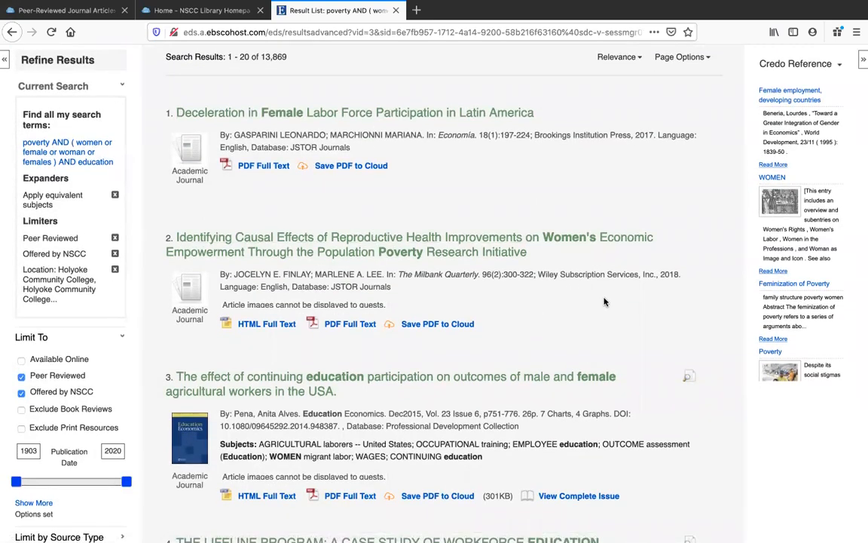
{"action": "scroll", "coordinate": [604, 302], "scroll_direction": "up", "scroll_amount": 4}
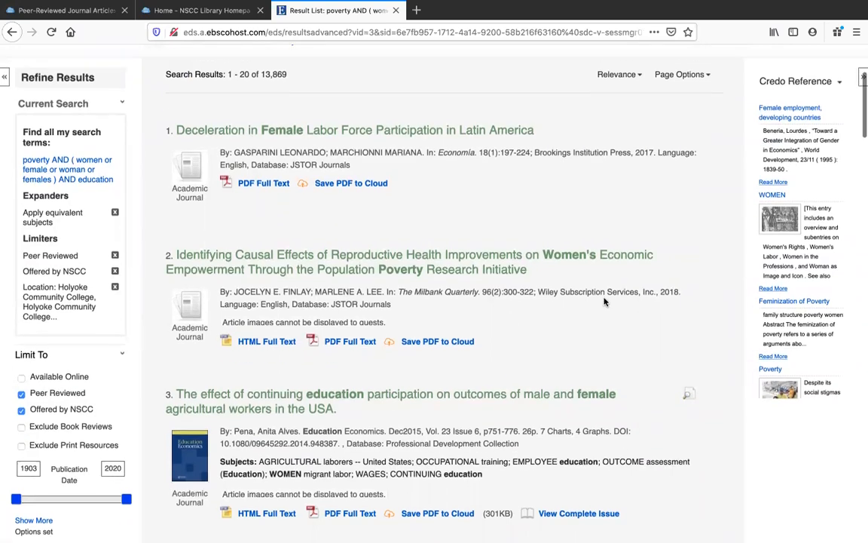
{"action": "scroll", "coordinate": [604, 301], "scroll_direction": "up", "scroll_amount": 1}
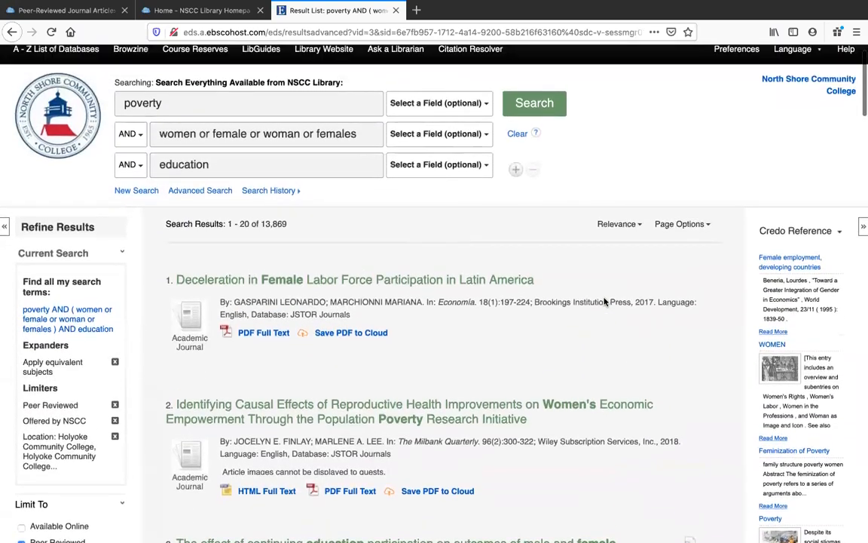
{"action": "left_click", "coordinate": [175, 106]}
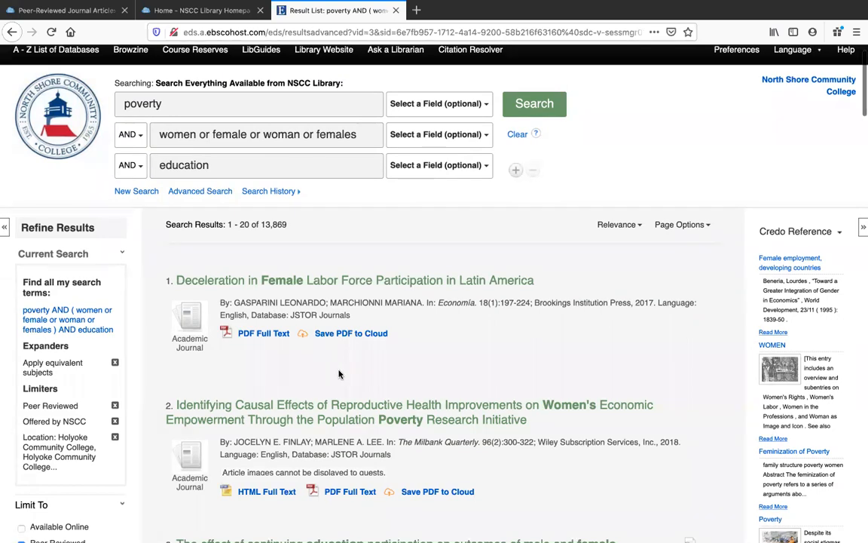
{"action": "scroll", "coordinate": [338, 373], "scroll_direction": "down", "scroll_amount": 2}
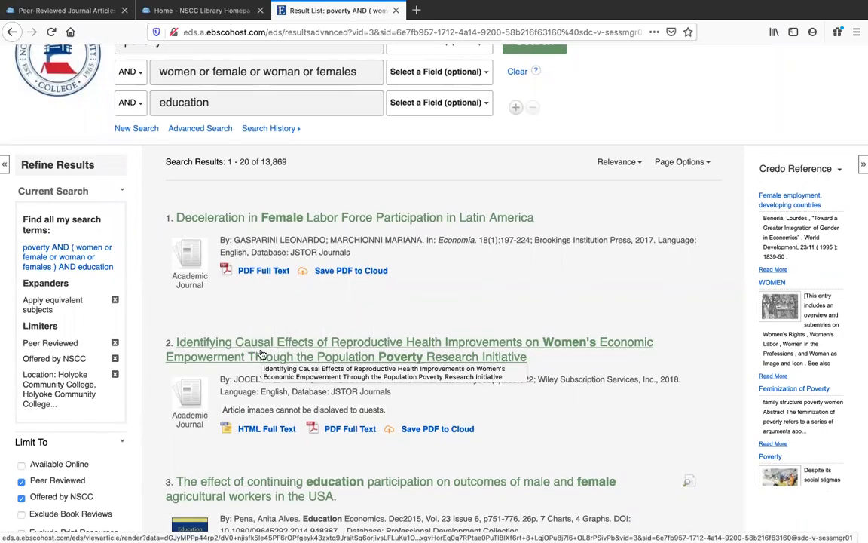
{"action": "left_click", "coordinate": [261, 354]}
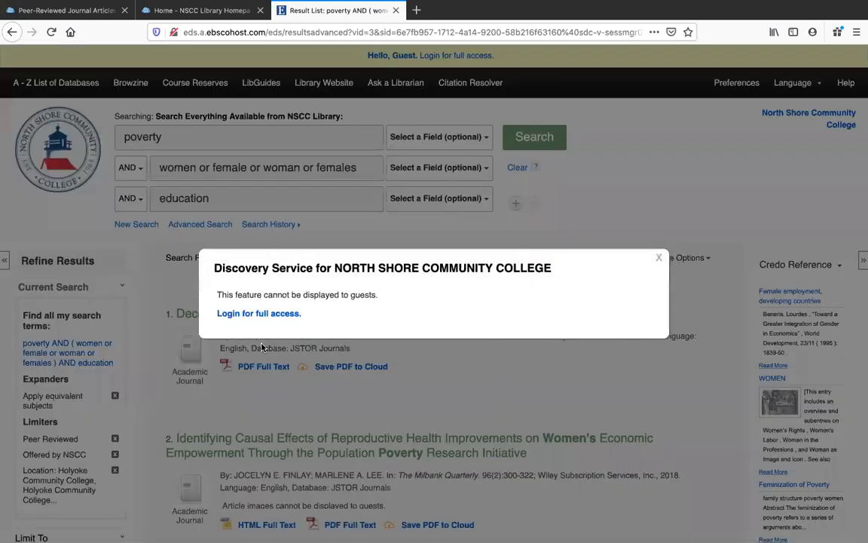
{"action": "left_click", "coordinate": [263, 314]}
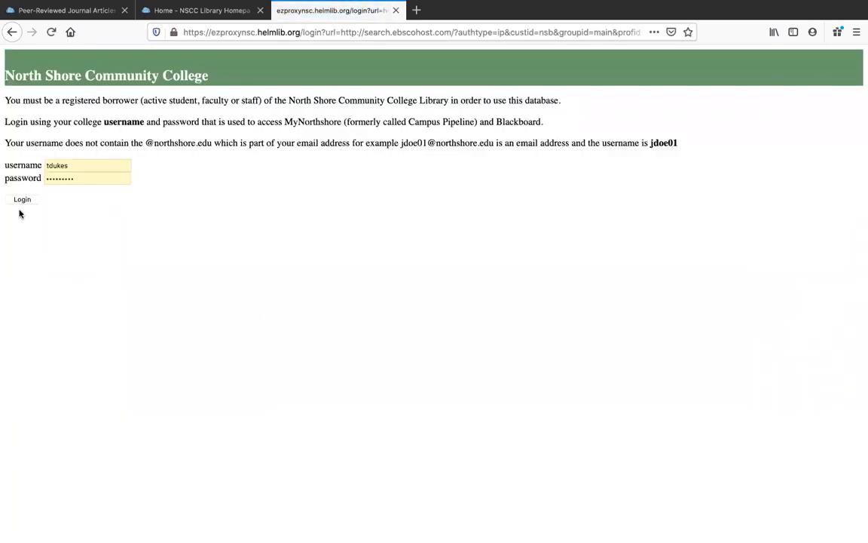
{"action": "left_click", "coordinate": [22, 199]}
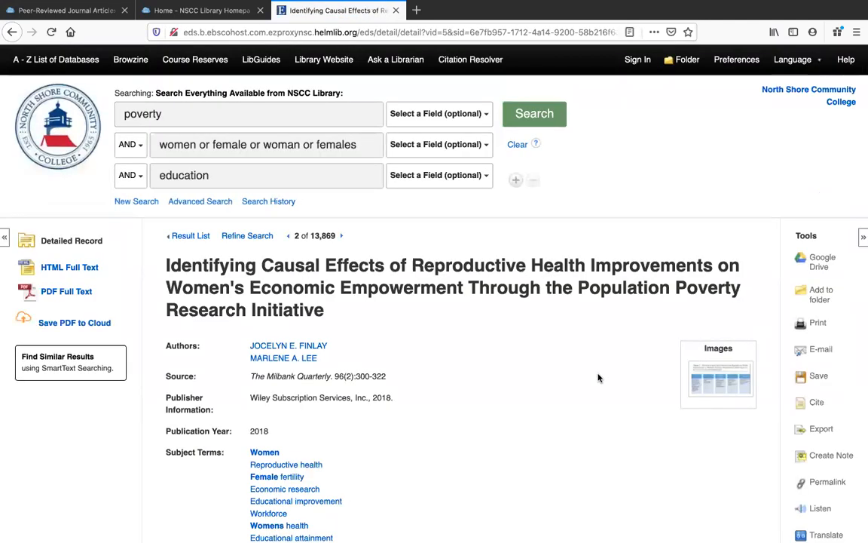
- Open the article's e-mail form, set its citation format to MLA (Modern Language Assoc.), and activate the recipient address field
{"action": "scroll", "coordinate": [598, 378], "scroll_direction": "down", "scroll_amount": 5}
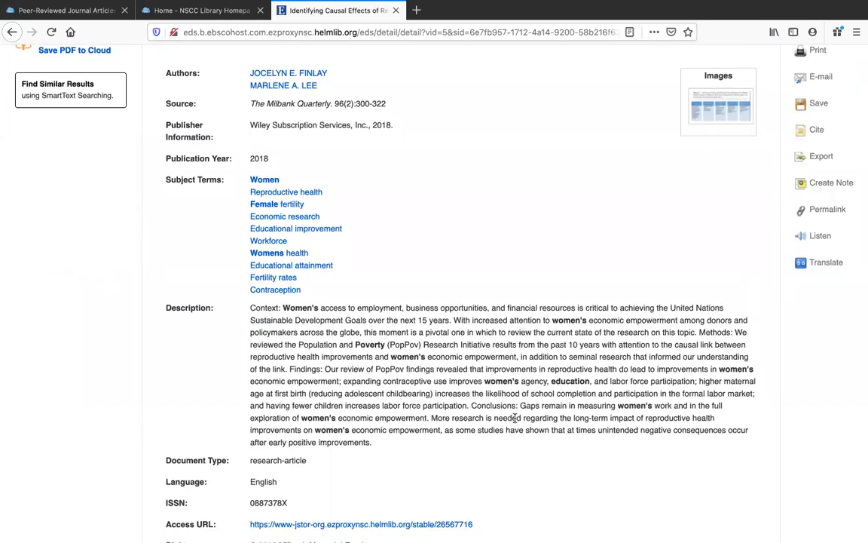
{"action": "scroll", "coordinate": [515, 417], "scroll_direction": "up", "scroll_amount": 3}
{"action": "scroll", "coordinate": [515, 418], "scroll_direction": "up", "scroll_amount": 2}
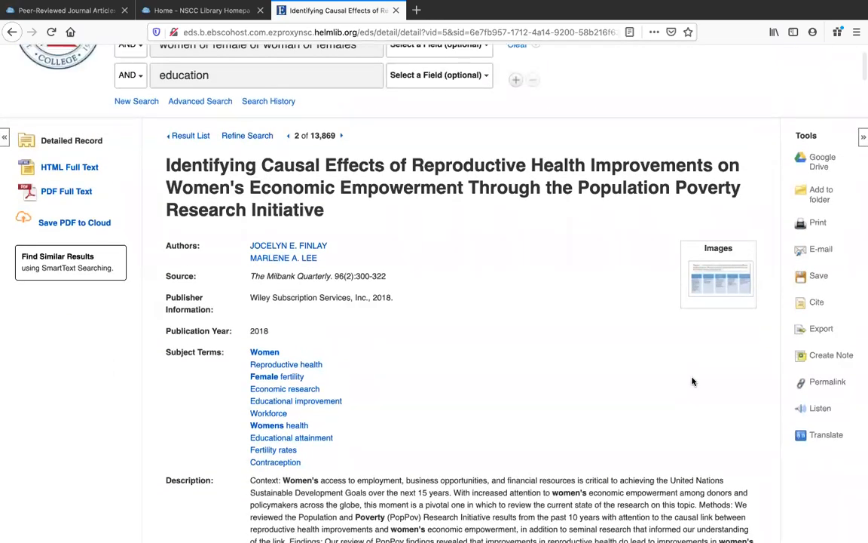
{"action": "left_click", "coordinate": [817, 252]}
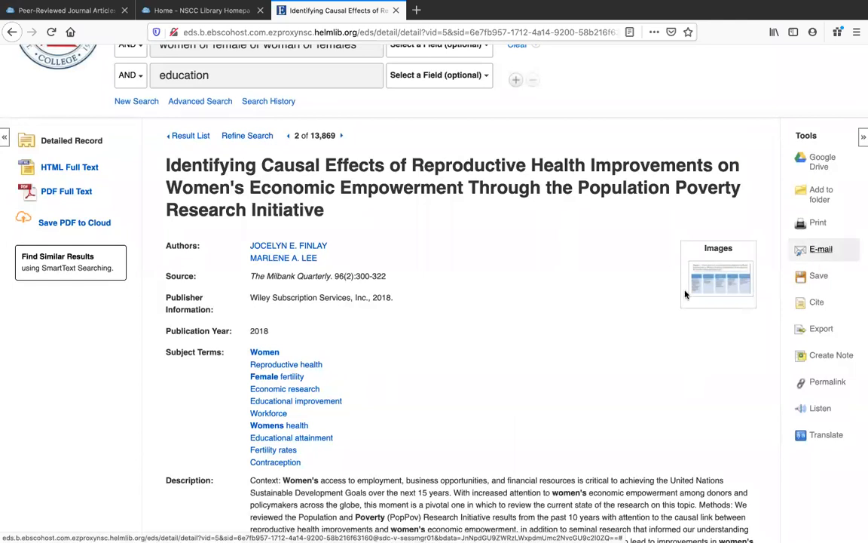
{"action": "left_click", "coordinate": [537, 296]}
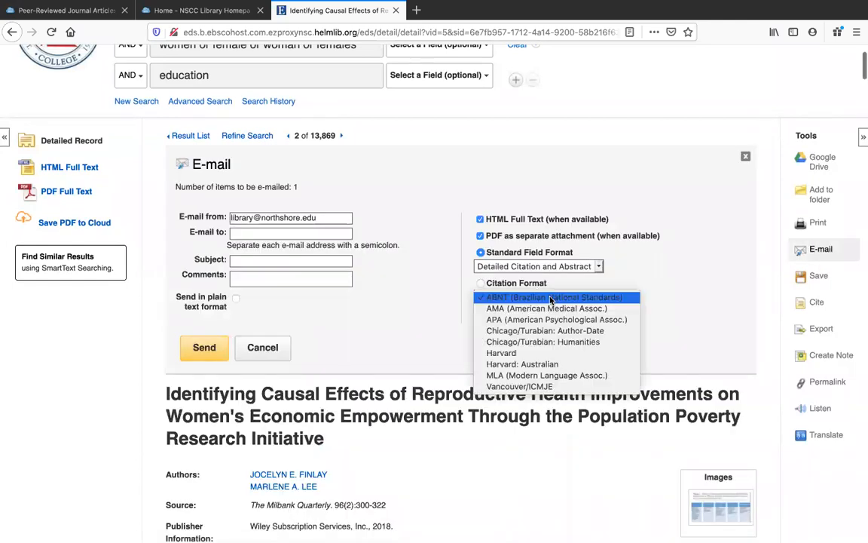
{"action": "left_click", "coordinate": [535, 377]}
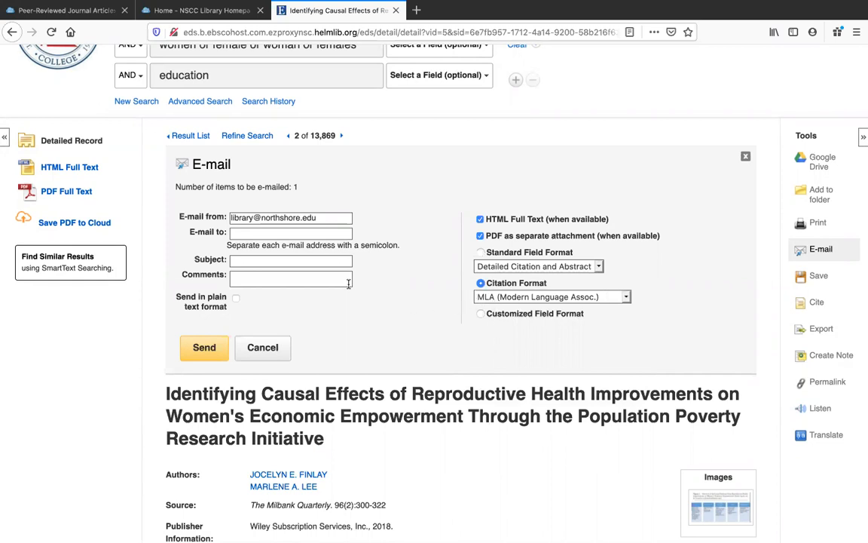
{"action": "left_click", "coordinate": [285, 233]}
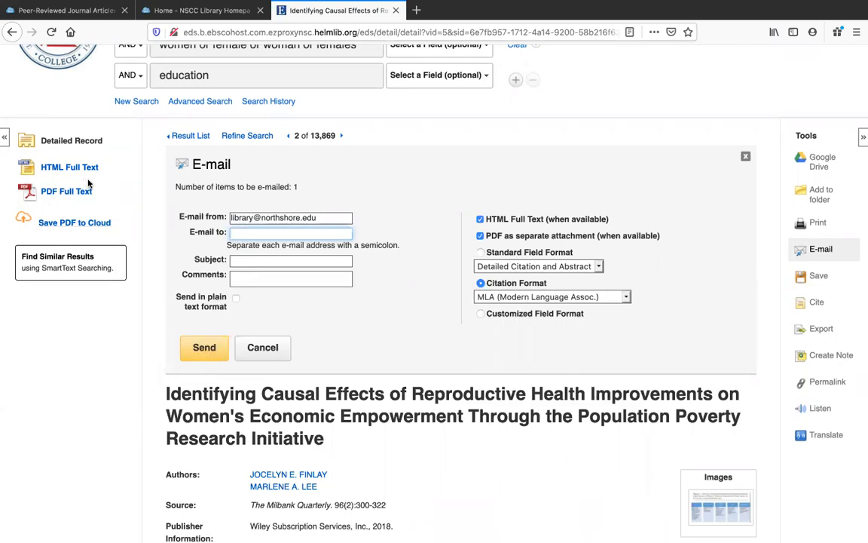
{"action": "scroll", "coordinate": [121, 192], "scroll_direction": "down", "scroll_amount": 1}
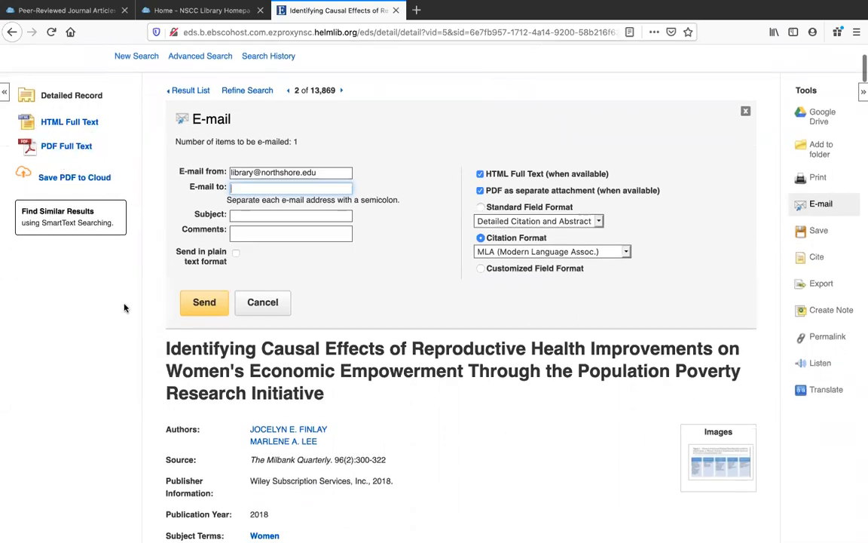
- Search by the article's subject term "Women" and limit the new results to Peer Reviewed
{"action": "scroll", "coordinate": [125, 307], "scroll_direction": "down", "scroll_amount": 5}
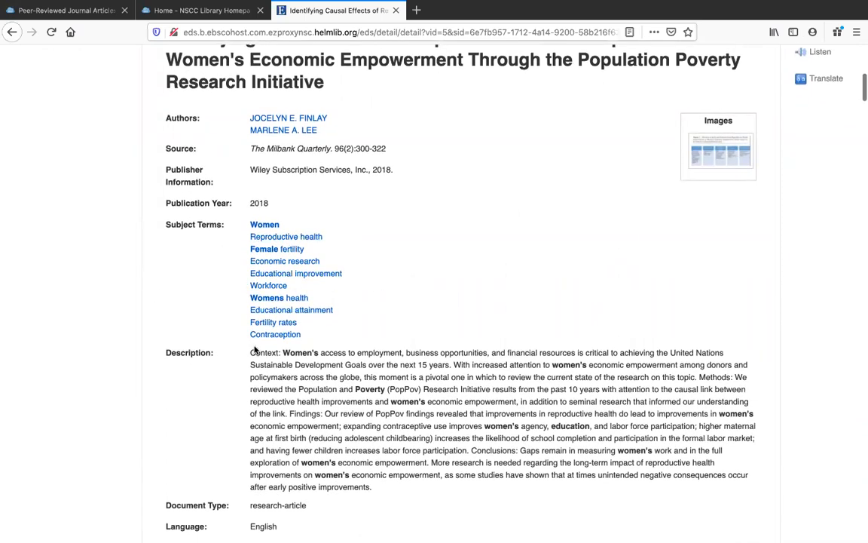
{"action": "left_click", "coordinate": [263, 228]}
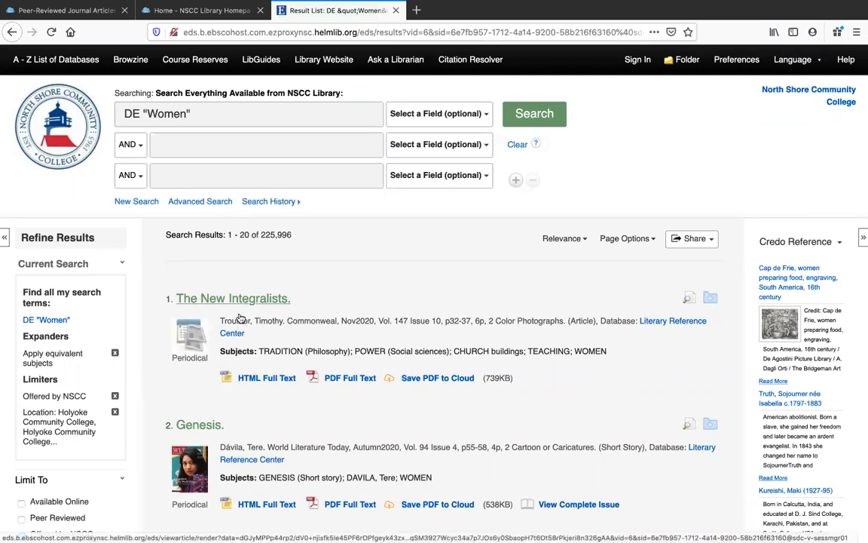
{"action": "scroll", "coordinate": [234, 317], "scroll_direction": "down", "scroll_amount": 1}
{"action": "scroll", "coordinate": [240, 320], "scroll_direction": "down", "scroll_amount": 1}
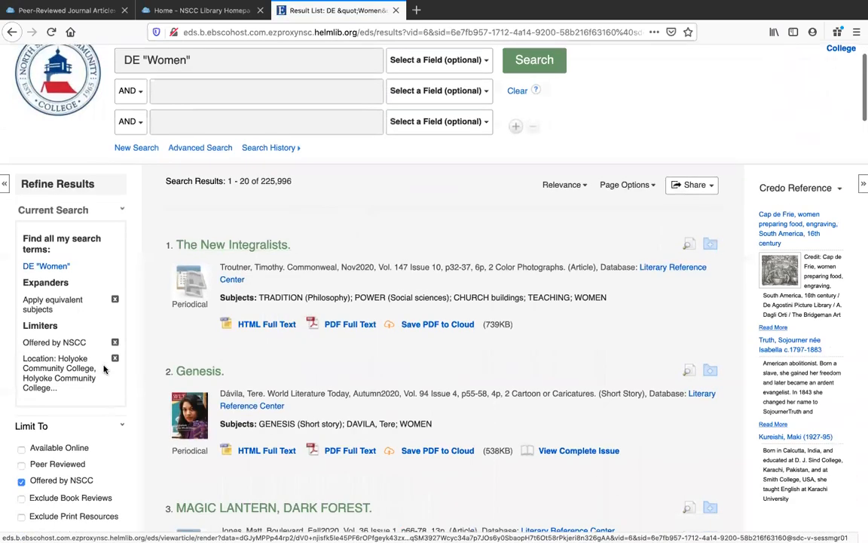
{"action": "left_click", "coordinate": [21, 465]}
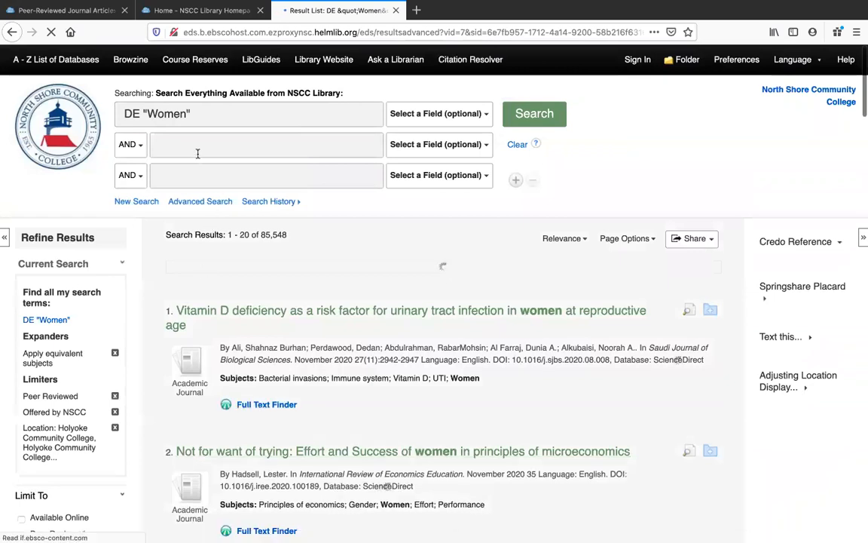
- Add the suggested term "poverty or low-income or low socioeconomic or disadvantaged" as the second search term
{"action": "left_click", "coordinate": [198, 150]}
{"action": "type", "text": "pov"}
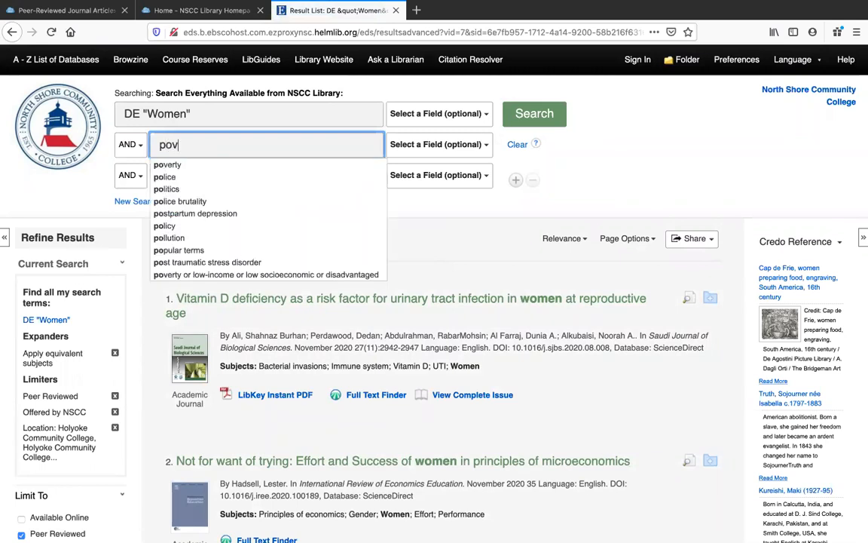
{"action": "type", "text": "erty"}
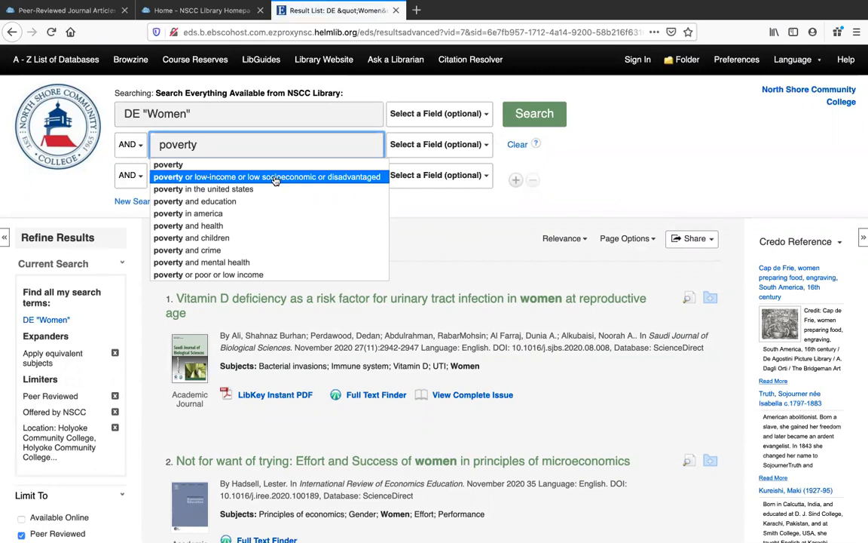
{"action": "left_click", "coordinate": [276, 177]}
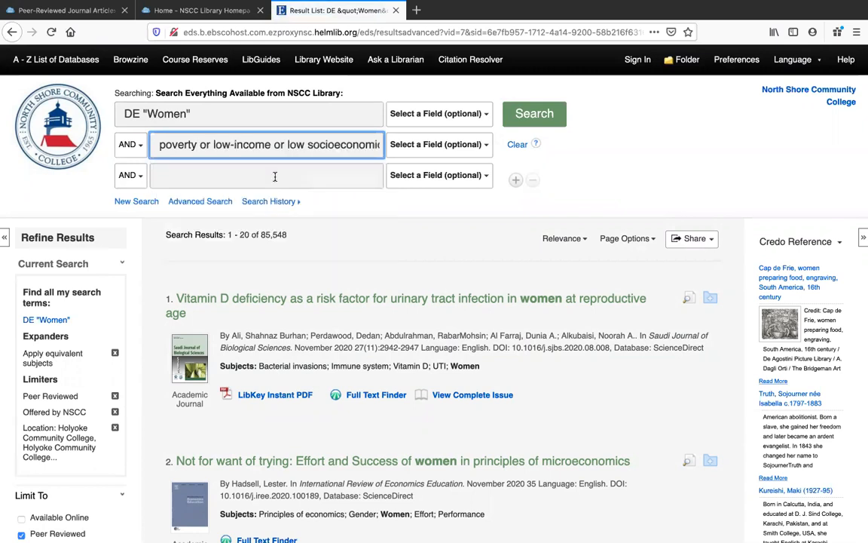
- Enter "education" as the third search term and run the search
{"action": "left_click", "coordinate": [264, 177]}
{"action": "type", "text": "educat"}
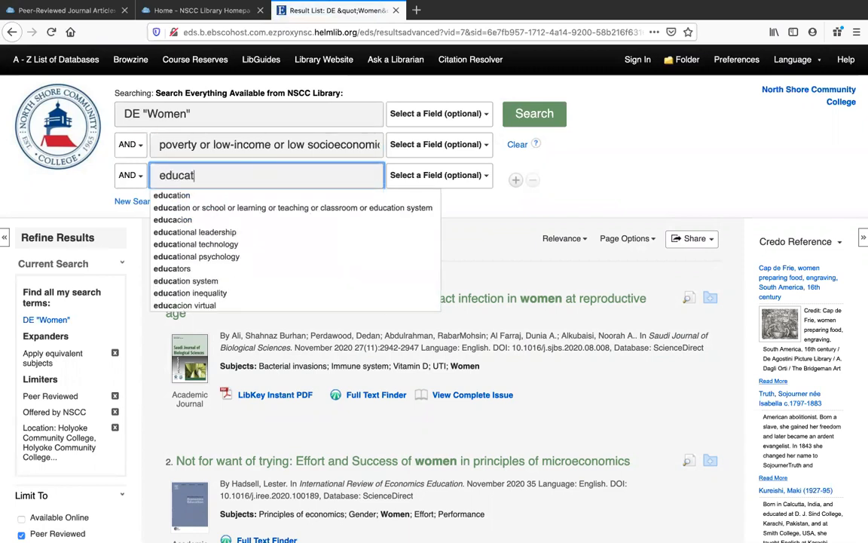
{"action": "type", "text": "ion"}
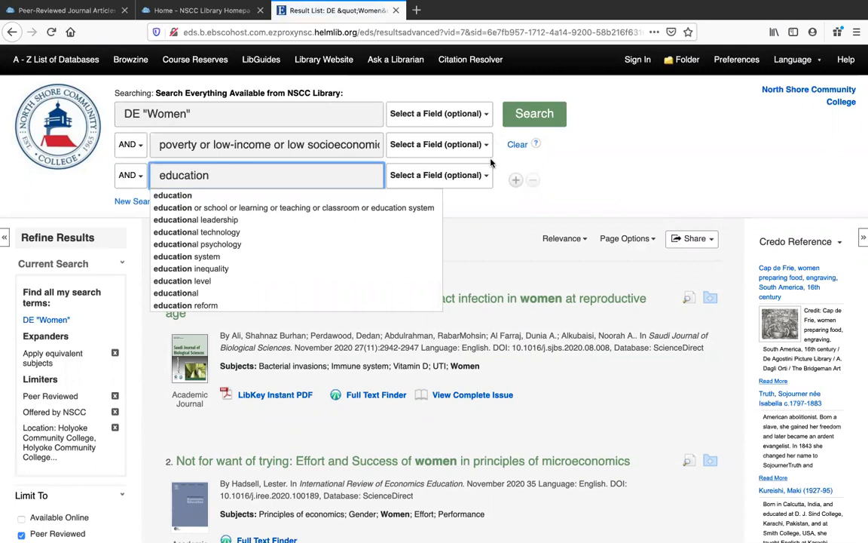
{"action": "left_click", "coordinate": [534, 115]}
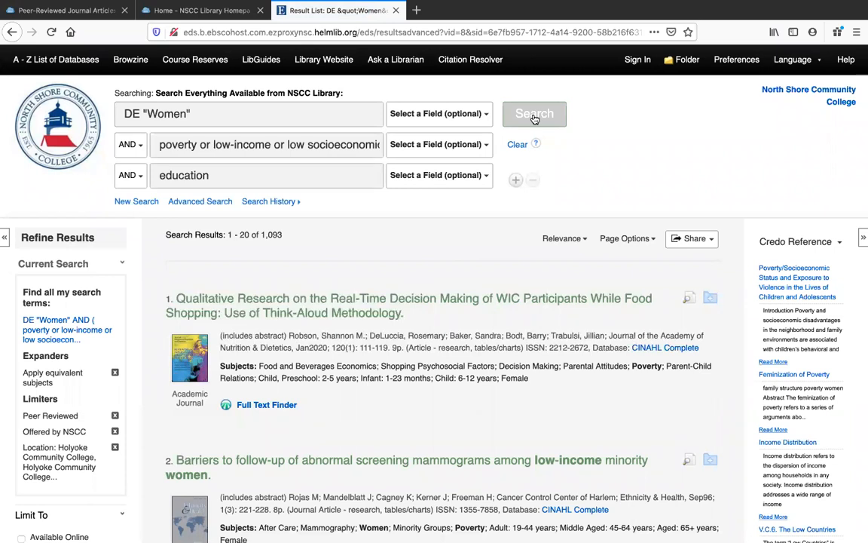
- Review the titles, subjects and full-text options of the results for women, poverty and education
{"action": "scroll", "coordinate": [534, 119], "scroll_direction": "down", "scroll_amount": 3}
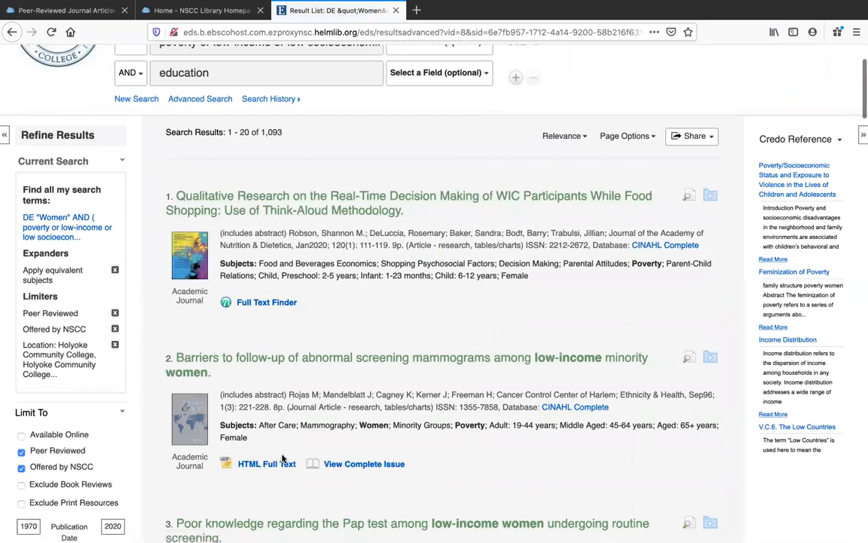
{"action": "scroll", "coordinate": [284, 459], "scroll_direction": "down", "scroll_amount": 5}
{"action": "scroll", "coordinate": [284, 459], "scroll_direction": "down", "scroll_amount": 3}
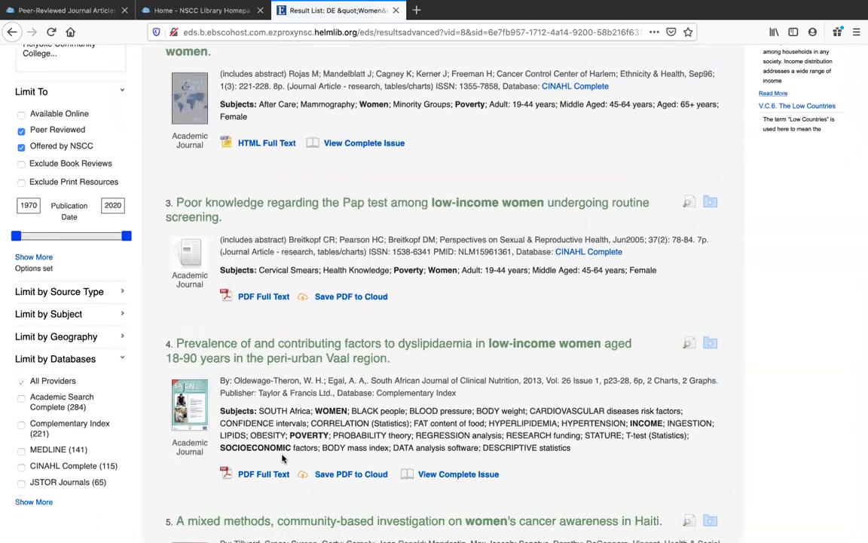
{"action": "scroll", "coordinate": [284, 459], "scroll_direction": "down", "scroll_amount": 1}
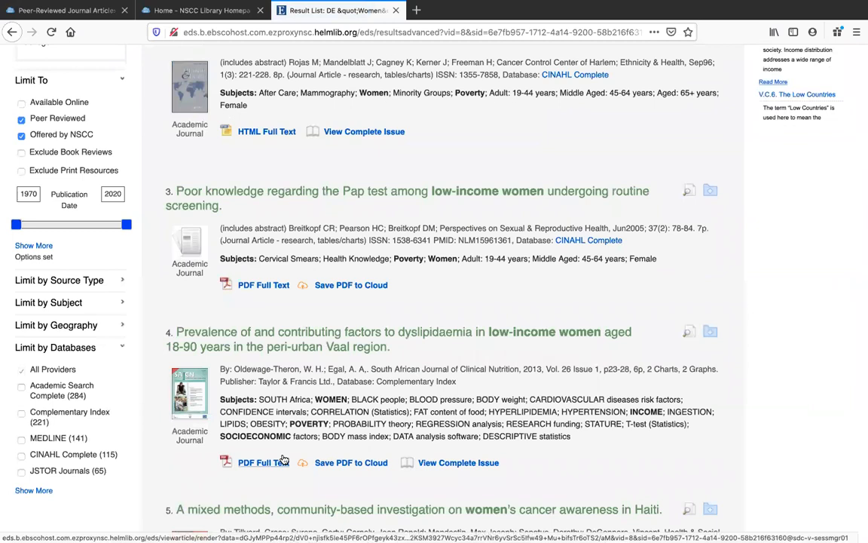
{"action": "scroll", "coordinate": [284, 459], "scroll_direction": "down", "scroll_amount": 3}
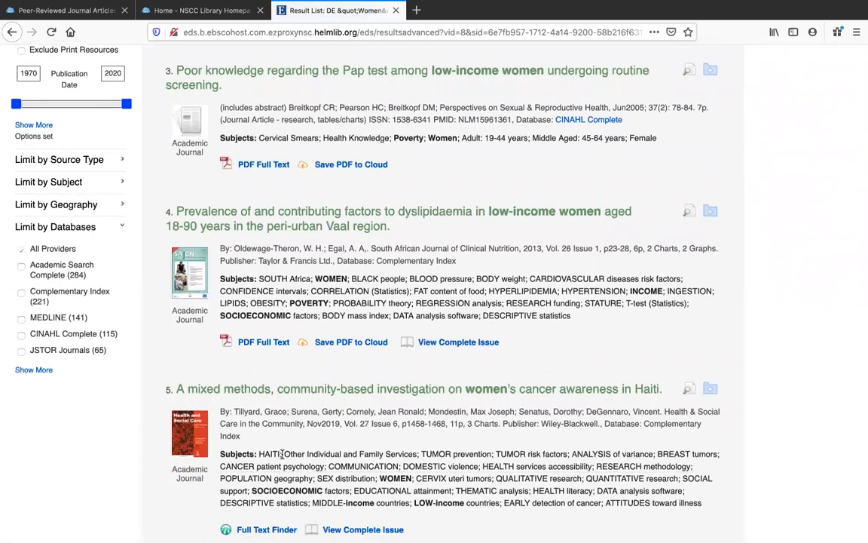
{"action": "scroll", "coordinate": [282, 454], "scroll_direction": "down", "scroll_amount": 4}
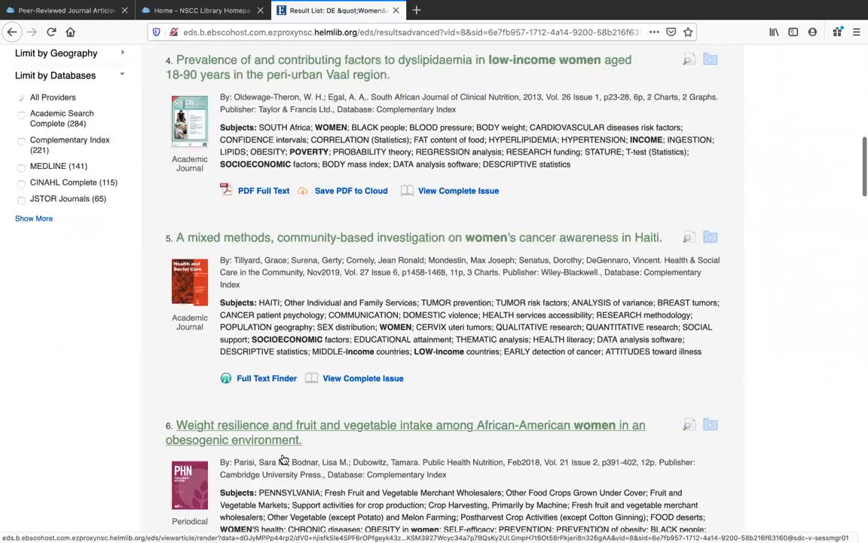
{"action": "scroll", "coordinate": [284, 460], "scroll_direction": "up", "scroll_amount": 20}
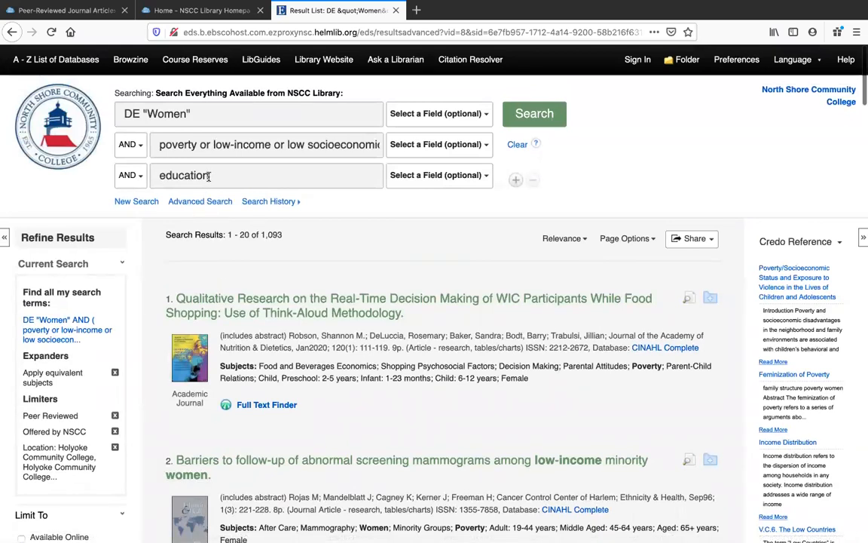
- Replace the third search term with "pay gap" and run the search
{"action": "left_click_drag", "start_coordinate": [212, 176], "coordinate": [160, 178]}
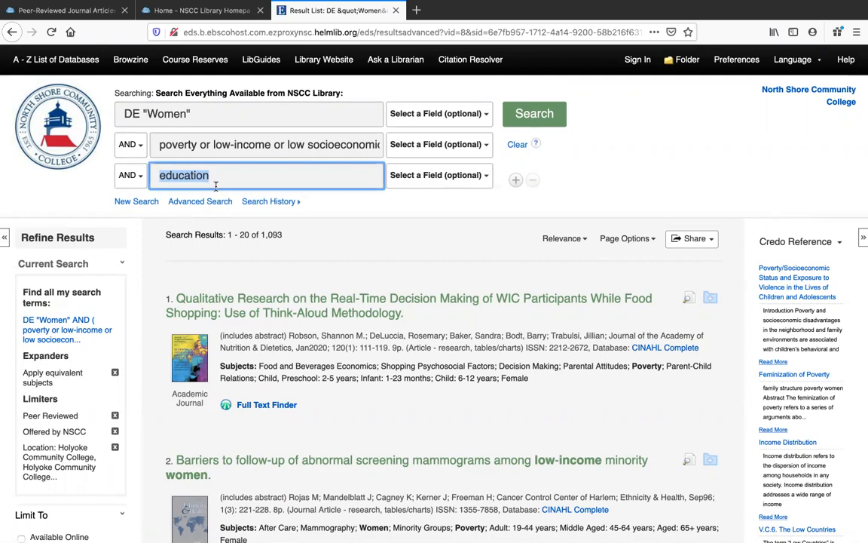
{"action": "type", "text": "pay"}
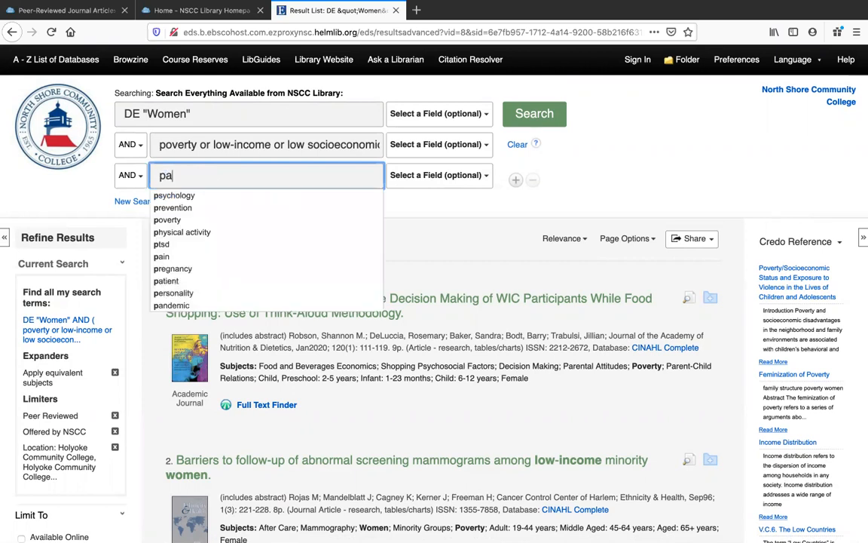
{"action": "type", "text": " gap"}
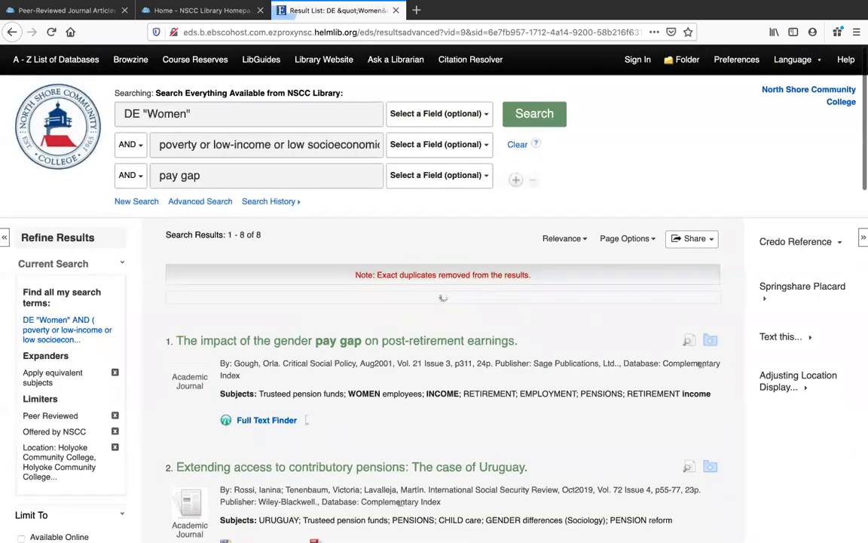
- Examine the pay gap results for relevant titles, subjects and full-text availability
{"action": "scroll", "coordinate": [217, 272], "scroll_direction": "down", "scroll_amount": 2}
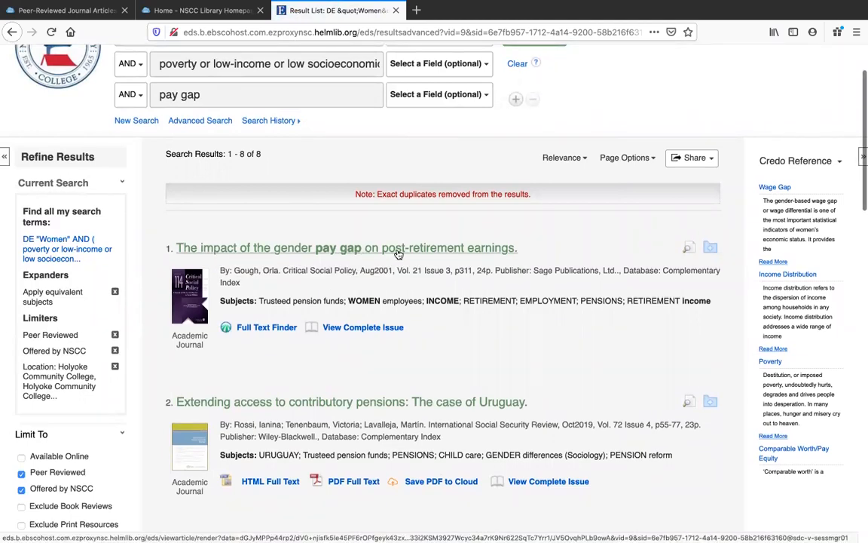
{"action": "scroll", "coordinate": [360, 368], "scroll_direction": "down", "scroll_amount": 5}
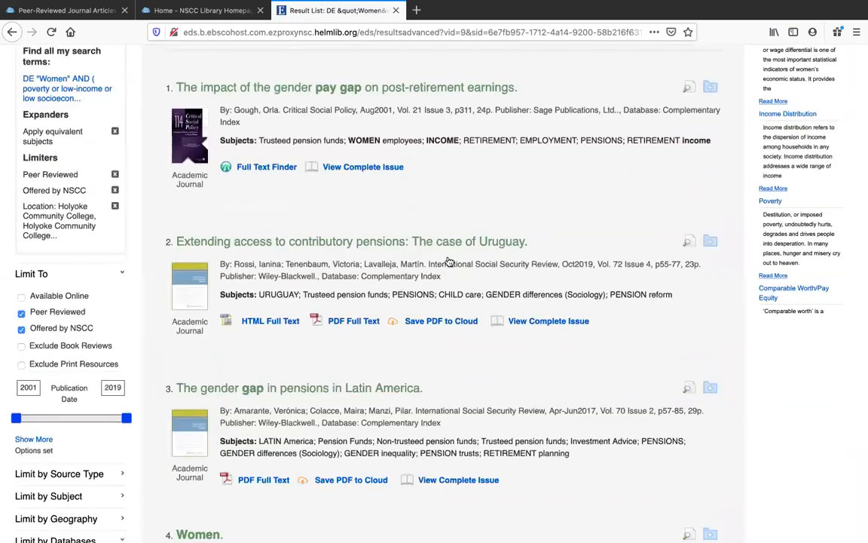
{"action": "scroll", "coordinate": [411, 353], "scroll_direction": "down", "scroll_amount": 5}
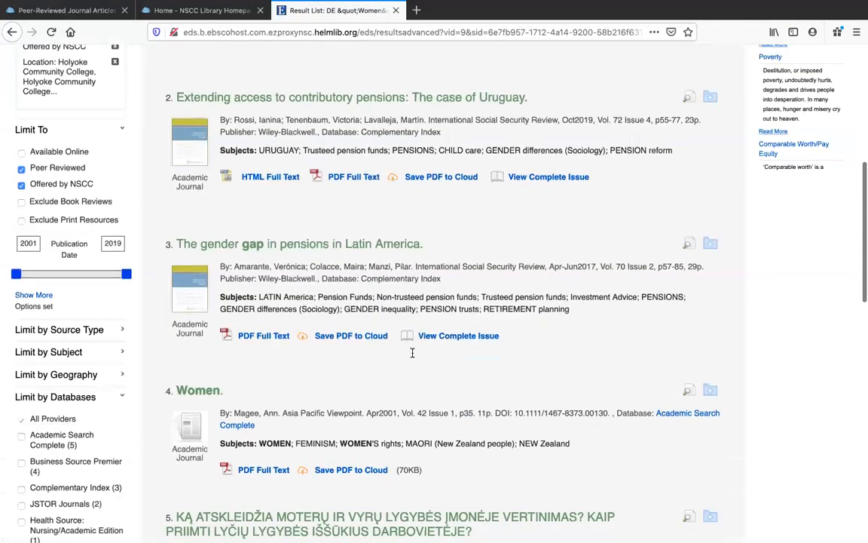
{"action": "scroll", "coordinate": [413, 357], "scroll_direction": "down", "scroll_amount": 8}
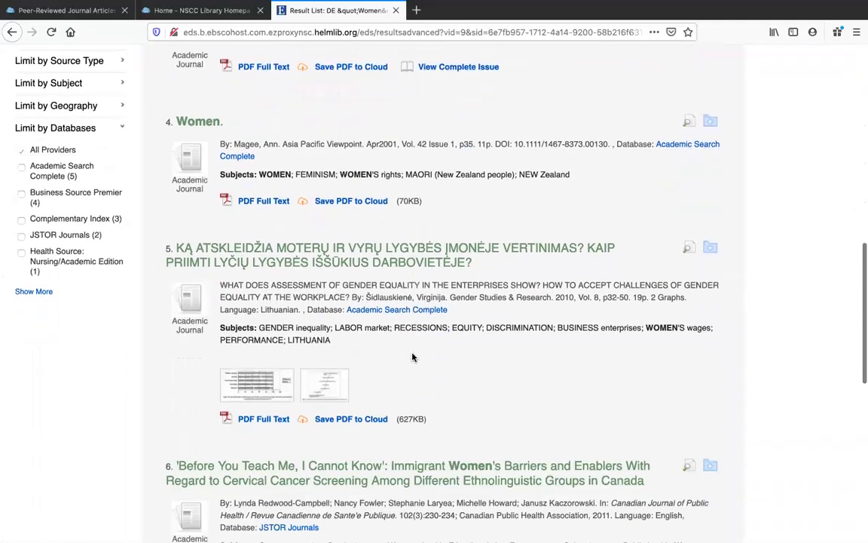
{"action": "scroll", "coordinate": [412, 356], "scroll_direction": "down", "scroll_amount": 3}
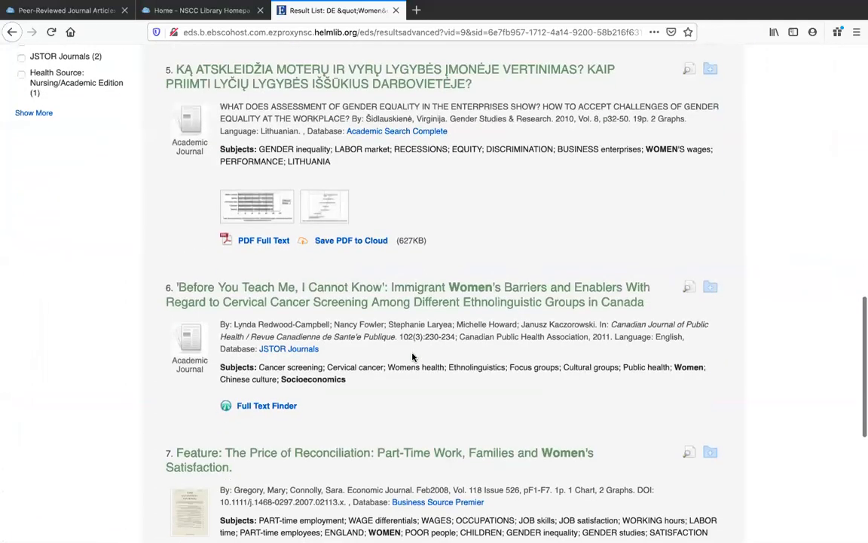
{"action": "scroll", "coordinate": [412, 357], "scroll_direction": "up", "scroll_amount": 18}
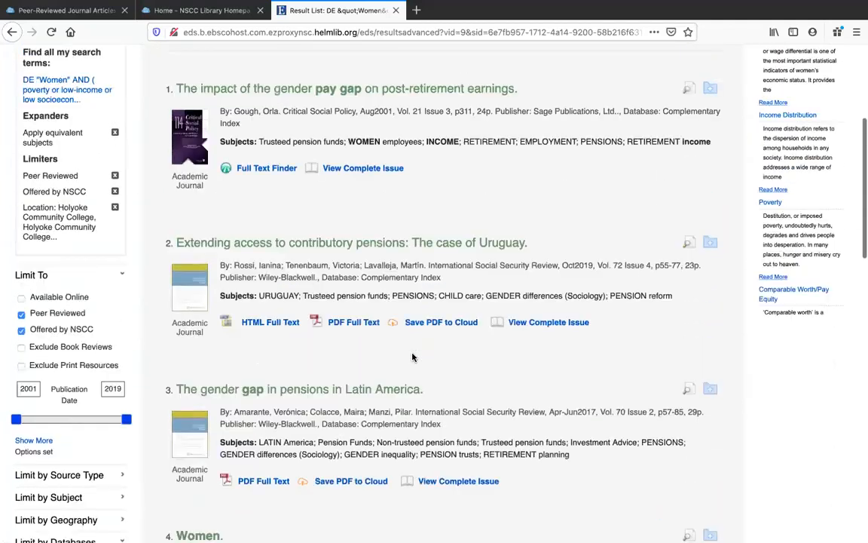
{"action": "scroll", "coordinate": [412, 352], "scroll_direction": "up", "scroll_amount": 4}
- Change the third search term to "gender gap" and run the search
{"action": "left_click", "coordinate": [215, 174]}
{"action": "left_click_drag", "start_coordinate": [215, 174], "coordinate": [149, 179]}
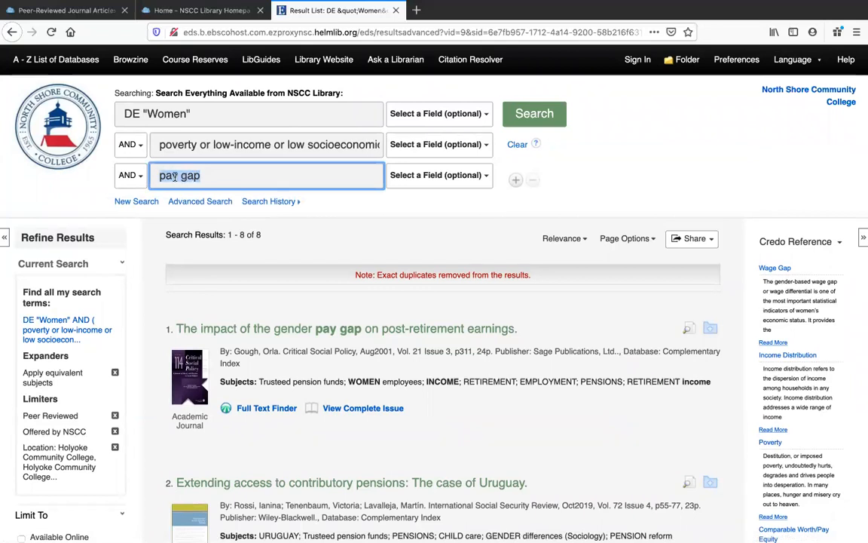
{"action": "double_click", "coordinate": [175, 175]}
{"action": "type", "text": "gender"}
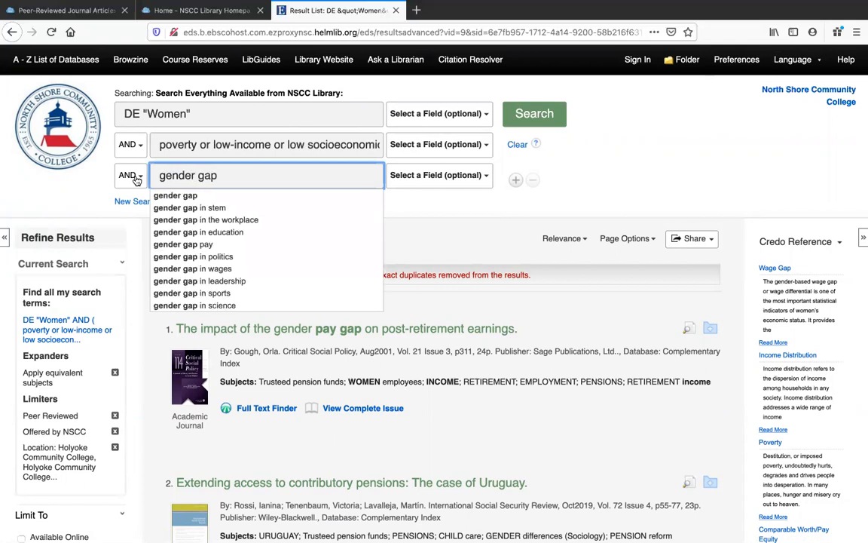
{"action": "key", "text": "Return"}
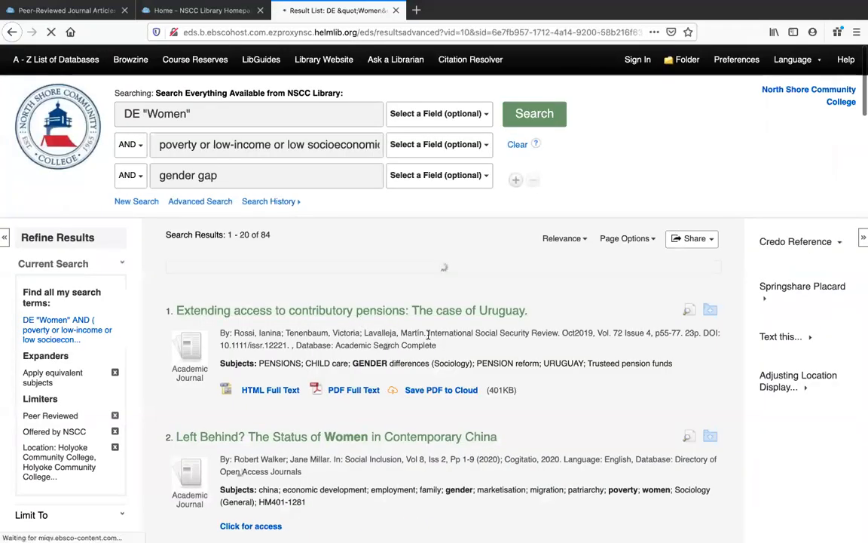
- Open the seventh result, "STEM for Girls from Low Income Families: Making Dreams Come True"
{"action": "scroll", "coordinate": [428, 336], "scroll_direction": "down", "scroll_amount": 3}
{"action": "scroll", "coordinate": [428, 338], "scroll_direction": "down", "scroll_amount": 10}
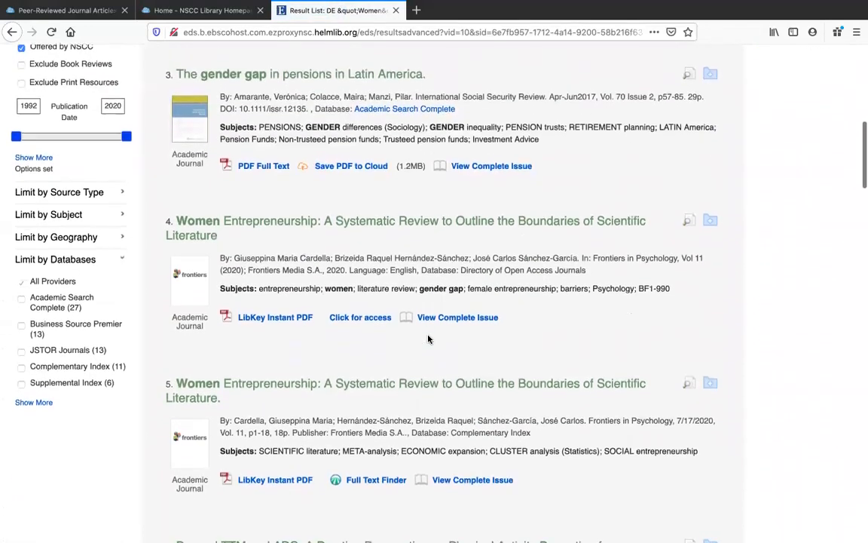
{"action": "scroll", "coordinate": [427, 339], "scroll_direction": "down", "scroll_amount": 2}
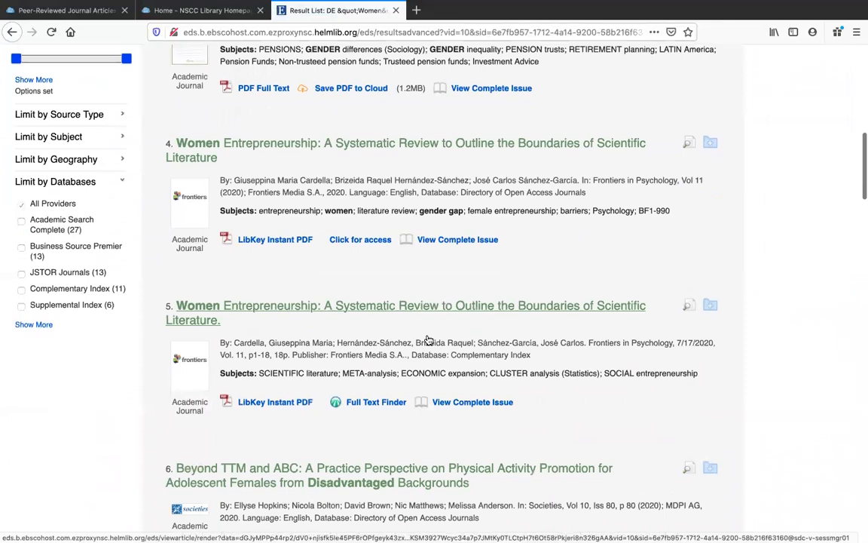
{"action": "scroll", "coordinate": [428, 338], "scroll_direction": "down", "scroll_amount": 4}
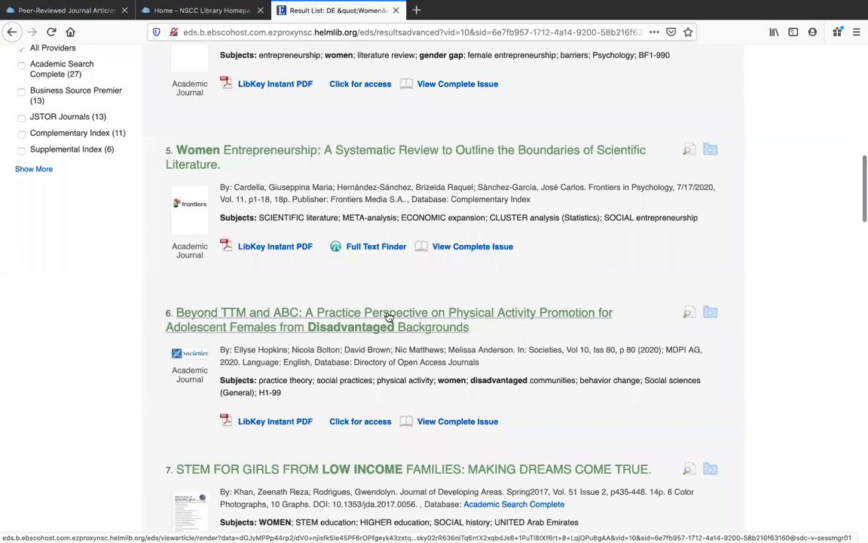
{"action": "left_click", "coordinate": [377, 468]}
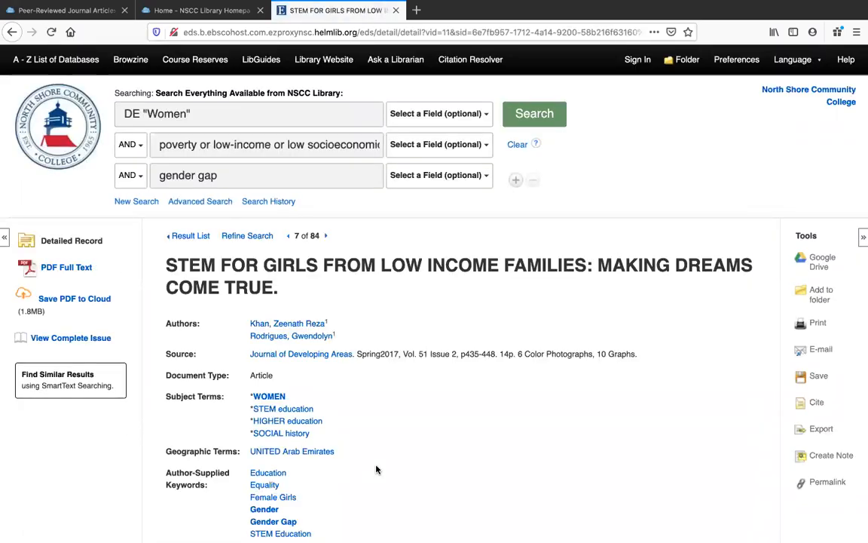
- Open the e-mail form for the STEM for Girls article and set its citation format to MLA (Modern Language Assoc.)
{"action": "scroll", "coordinate": [377, 469], "scroll_direction": "down", "scroll_amount": 3}
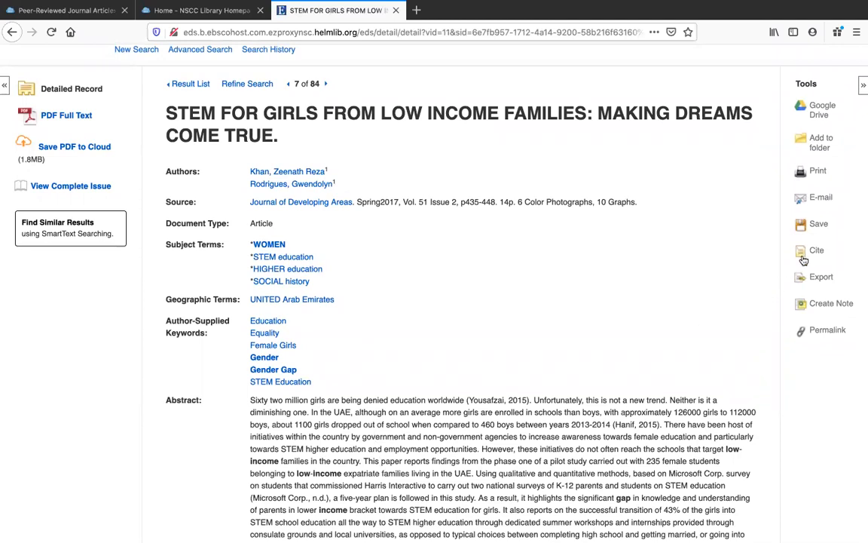
{"action": "left_click", "coordinate": [822, 199]}
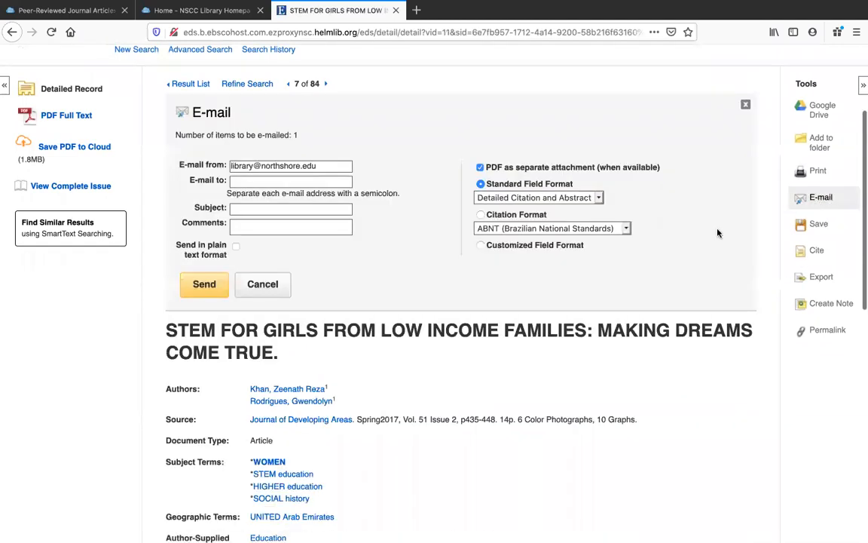
{"action": "left_click", "coordinate": [597, 229]}
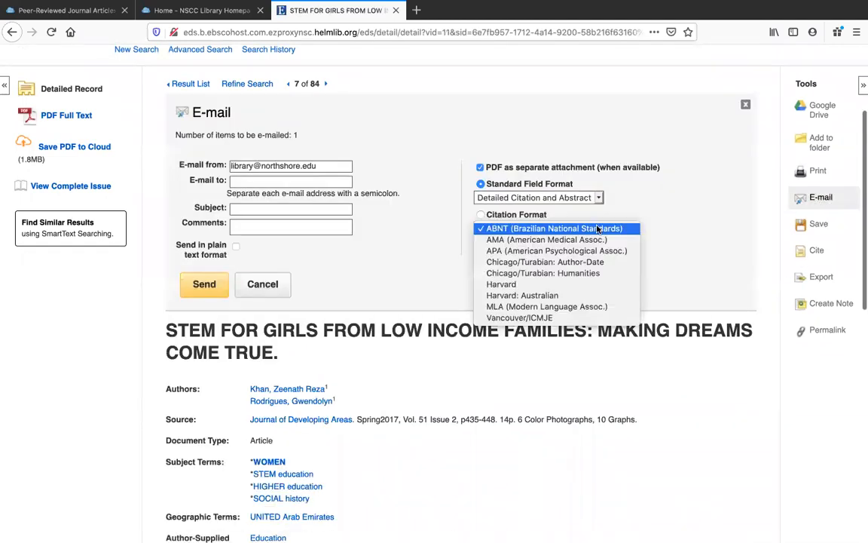
{"action": "left_click", "coordinate": [576, 306]}
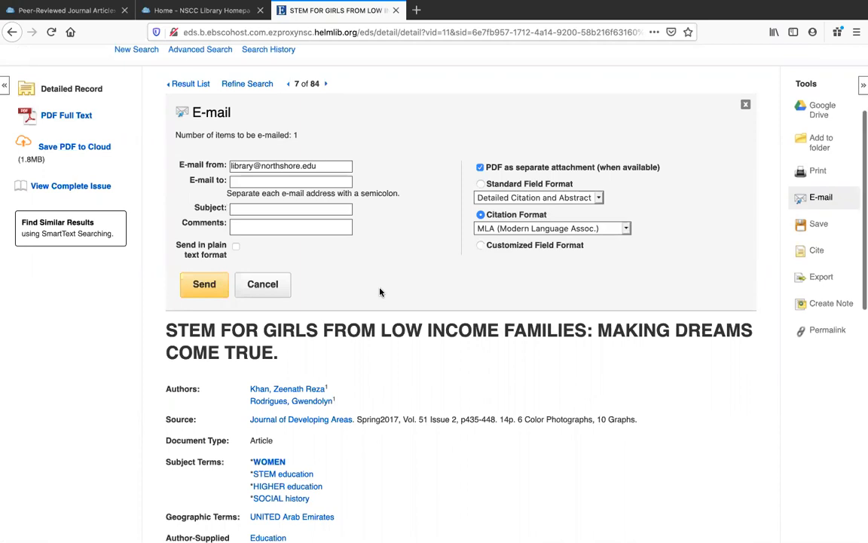
- Return to the library's peer-reviewed journal articles guide and open the JSTOR database from it
{"action": "scroll", "coordinate": [380, 291], "scroll_direction": "down", "scroll_amount": 5}
{"action": "scroll", "coordinate": [380, 291], "scroll_direction": "down", "scroll_amount": 1}
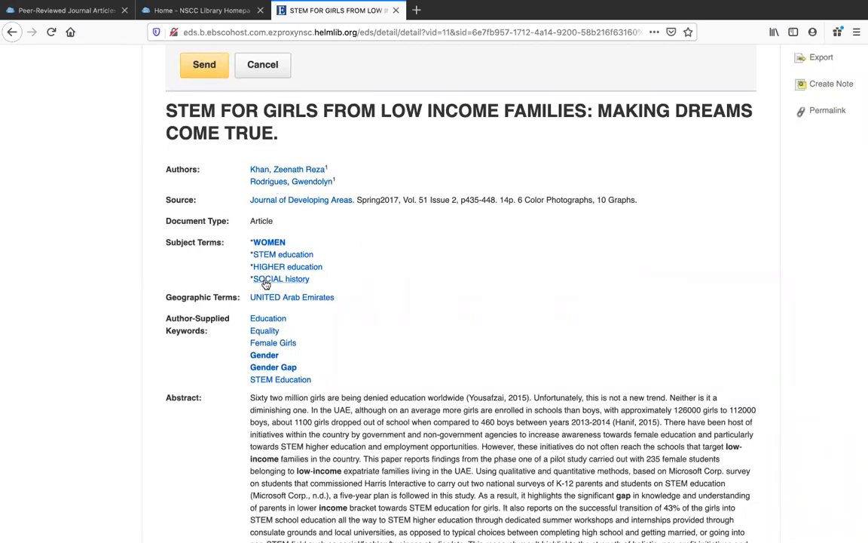
{"action": "scroll", "coordinate": [294, 268], "scroll_direction": "up", "scroll_amount": 1}
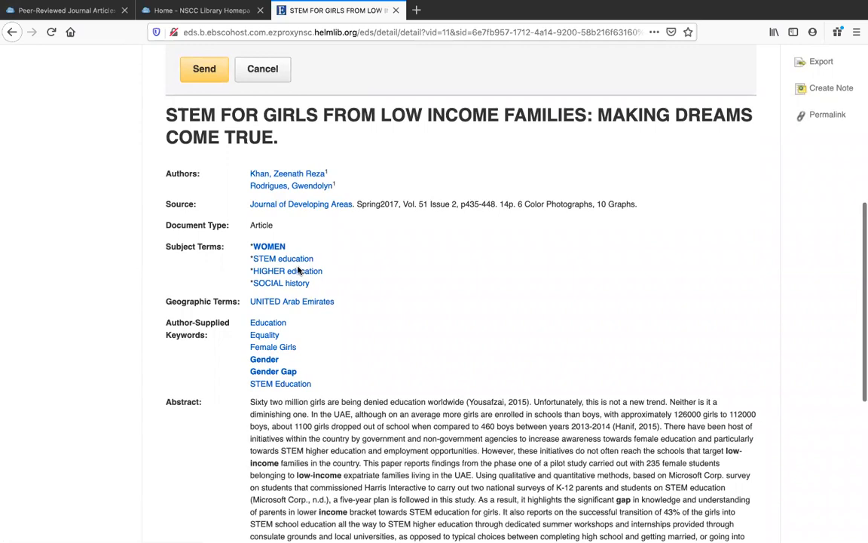
{"action": "scroll", "coordinate": [298, 269], "scroll_direction": "up", "scroll_amount": 5}
{"action": "scroll", "coordinate": [298, 265], "scroll_direction": "up", "scroll_amount": 1}
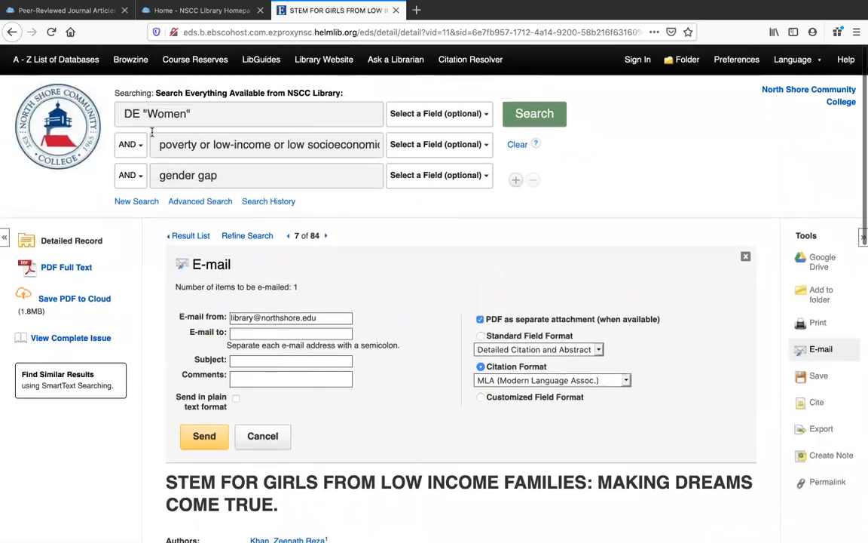
{"action": "left_click", "coordinate": [66, 11]}
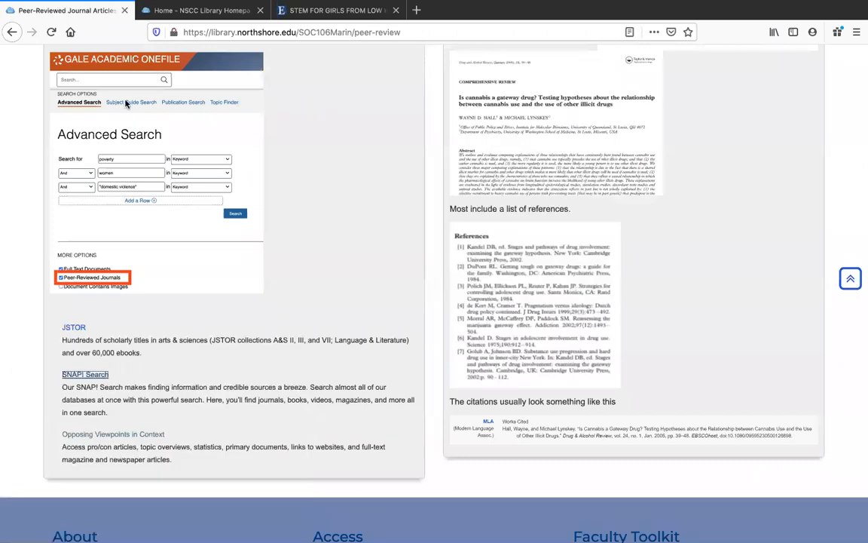
{"action": "left_click", "coordinate": [76, 328]}
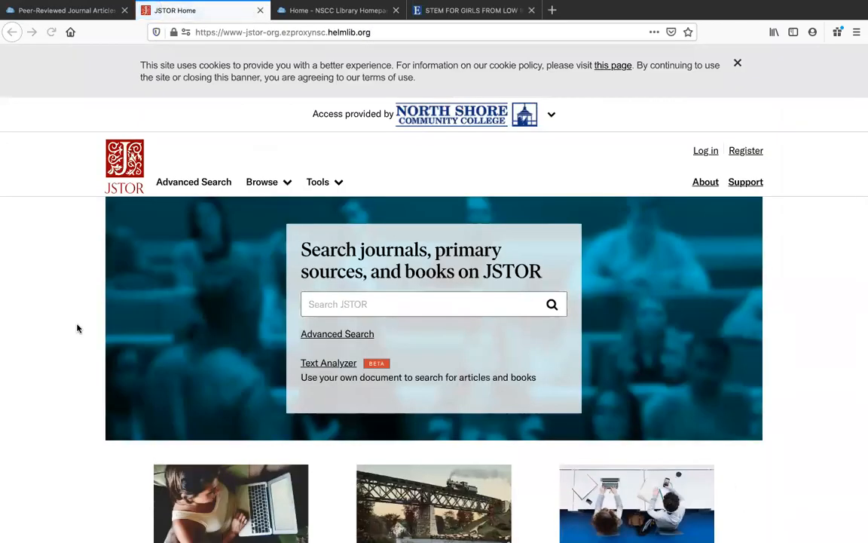
- Search JSTOR for "poverty"
{"action": "left_click", "coordinate": [362, 304]}
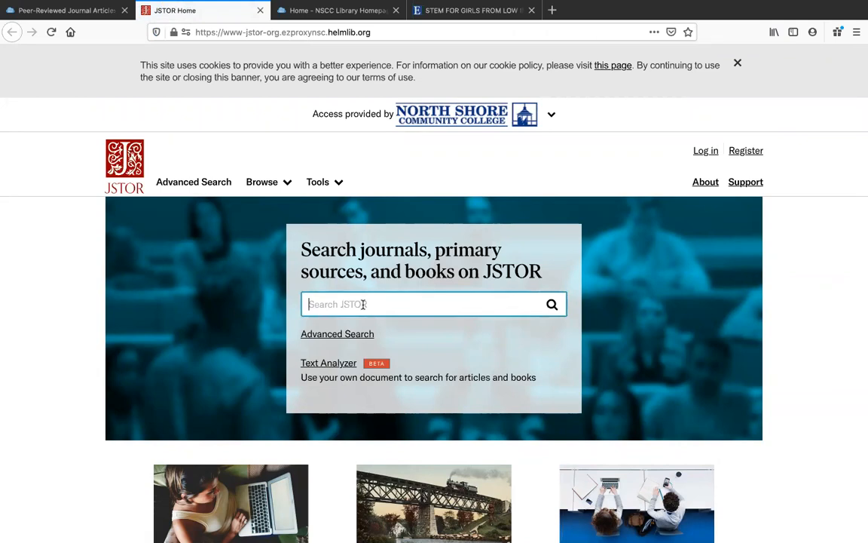
{"action": "type", "text": "poverty"}
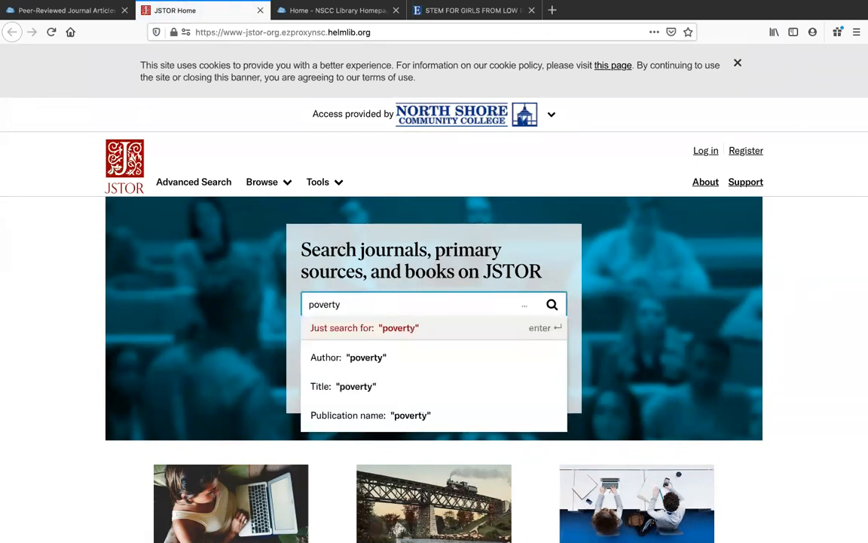
{"action": "key", "text": "Return"}
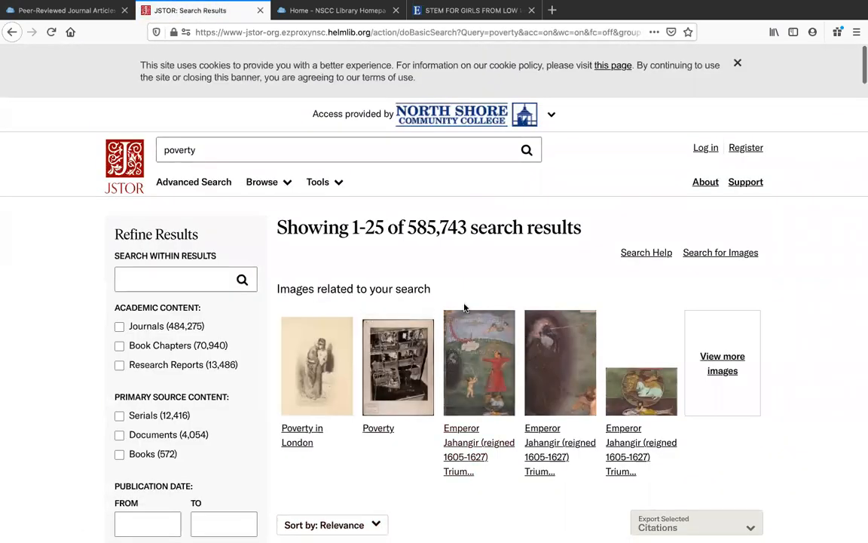
- Limit the poverty results to journals and search within them for "gender gap"
{"action": "scroll", "coordinate": [464, 307], "scroll_direction": "down", "scroll_amount": 2}
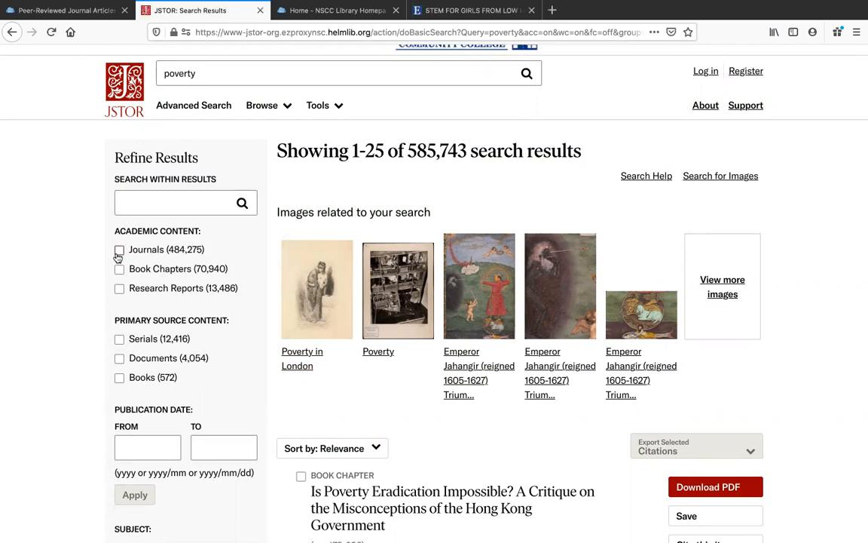
{"action": "left_click", "coordinate": [119, 251]}
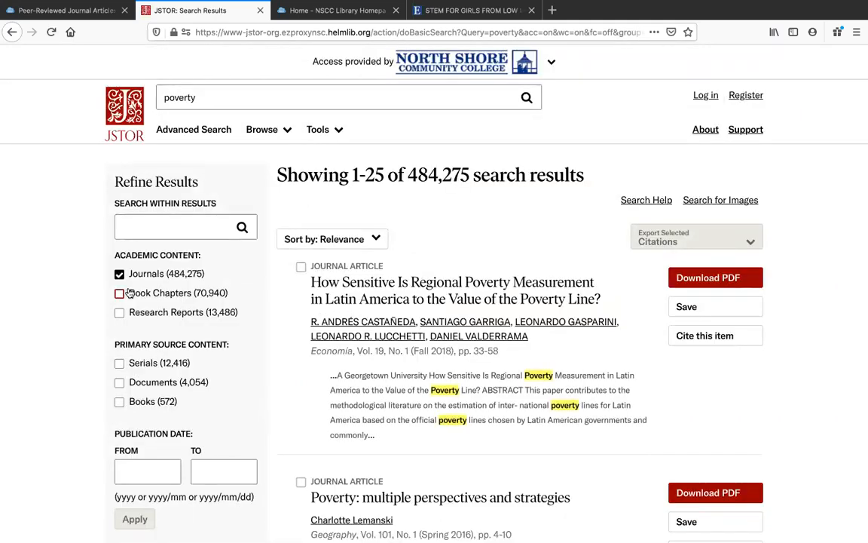
{"action": "left_click", "coordinate": [139, 224]}
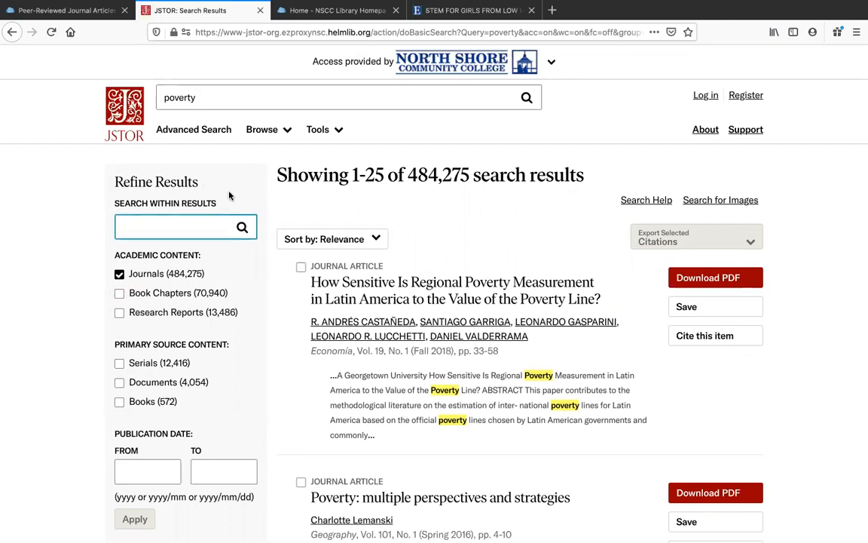
{"action": "type", "text": "gender"}
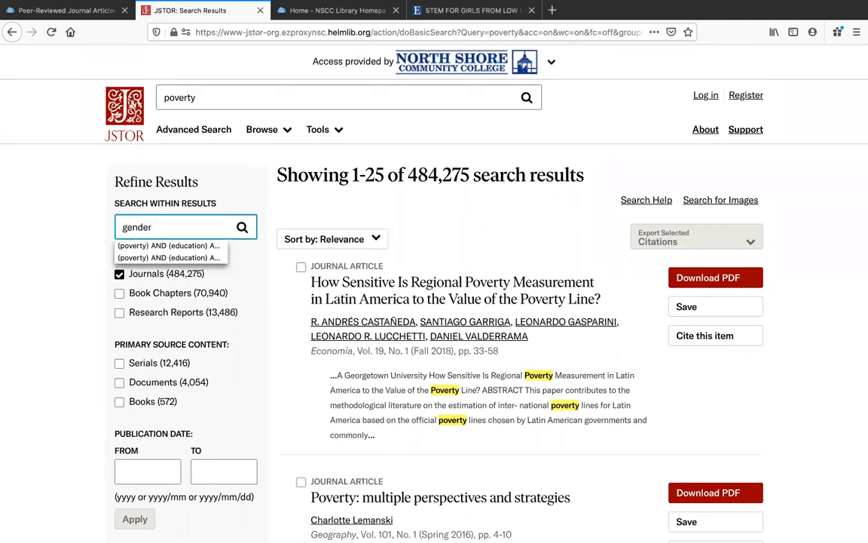
{"action": "type", "text": " gap"}
{"action": "key", "text": "Return"}
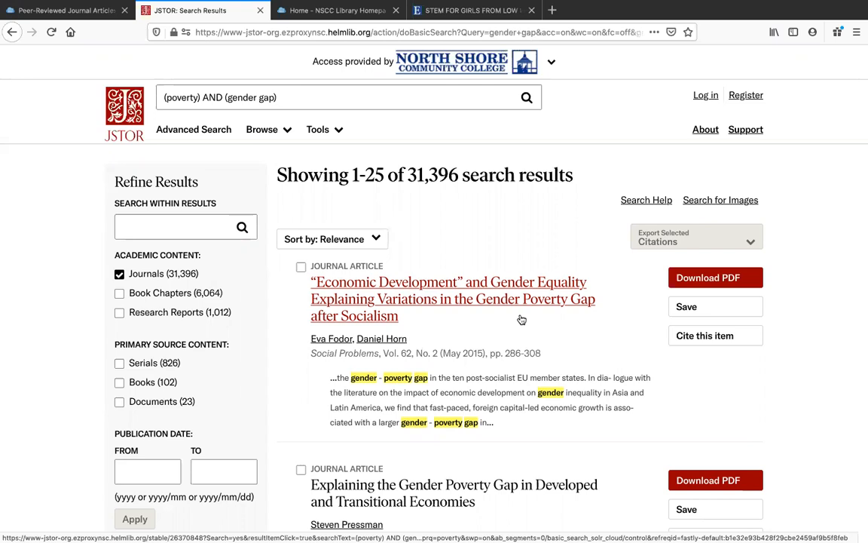
- Open the PDF of the first result on the gender poverty gap after socialism, accepting the terms, and skim its title page and abstract
{"action": "scroll", "coordinate": [522, 320], "scroll_direction": "down", "scroll_amount": 2}
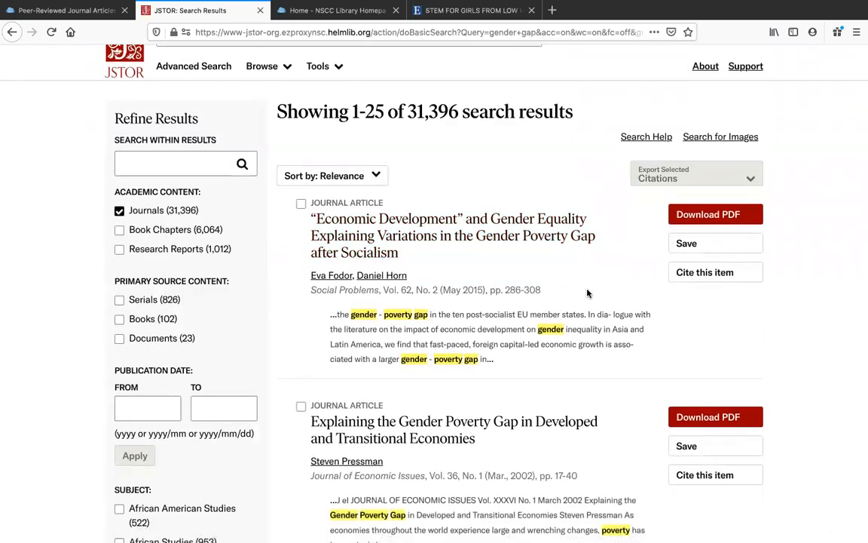
{"action": "left_click", "coordinate": [713, 215]}
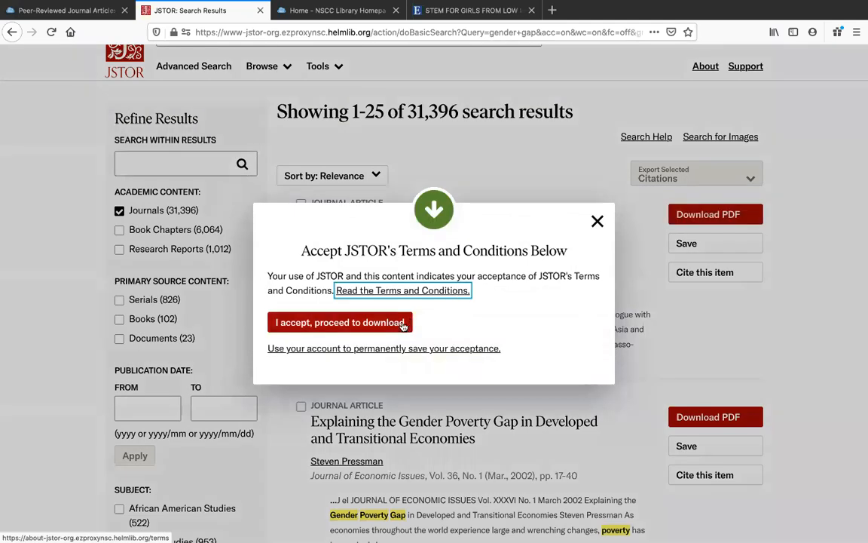
{"action": "left_click", "coordinate": [392, 324]}
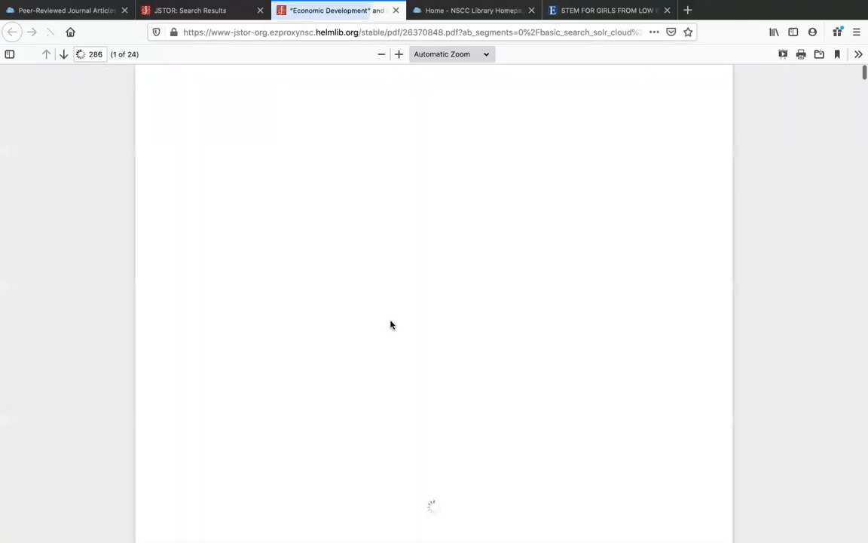
{"action": "scroll", "coordinate": [391, 322], "scroll_direction": "down", "scroll_amount": 10}
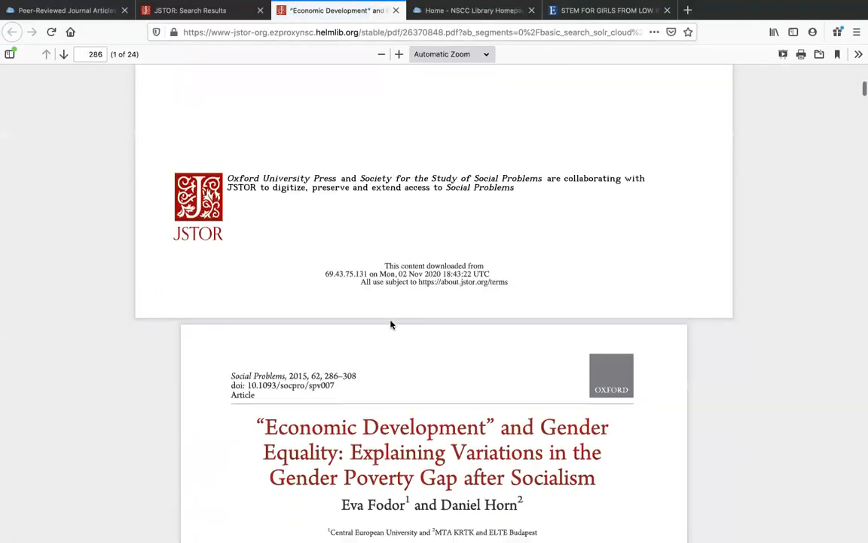
{"action": "scroll", "coordinate": [391, 323], "scroll_direction": "down", "scroll_amount": 2}
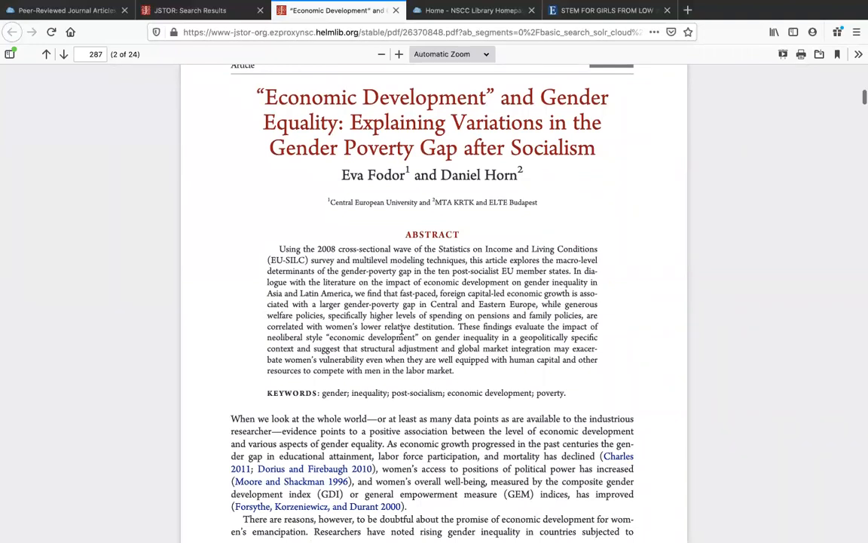
{"action": "scroll", "coordinate": [401, 330], "scroll_direction": "up", "scroll_amount": 15}
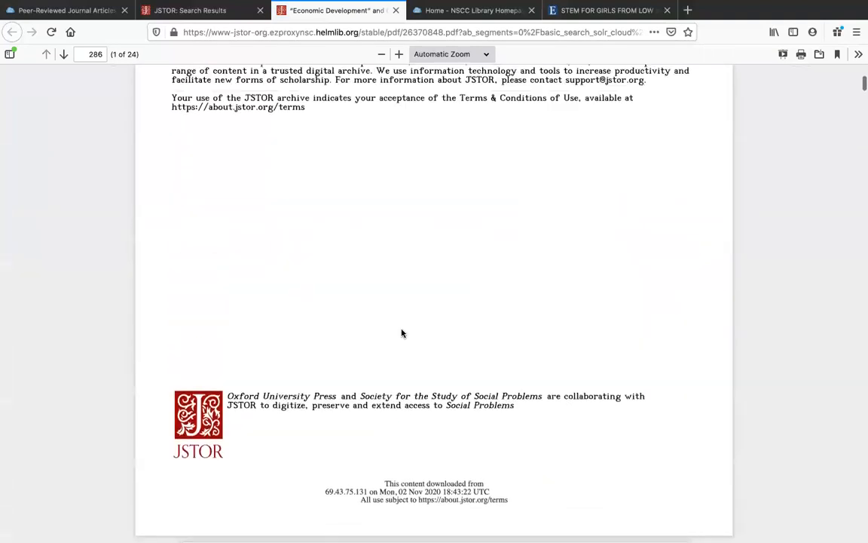
{"action": "scroll", "coordinate": [401, 333], "scroll_direction": "up", "scroll_amount": 3}
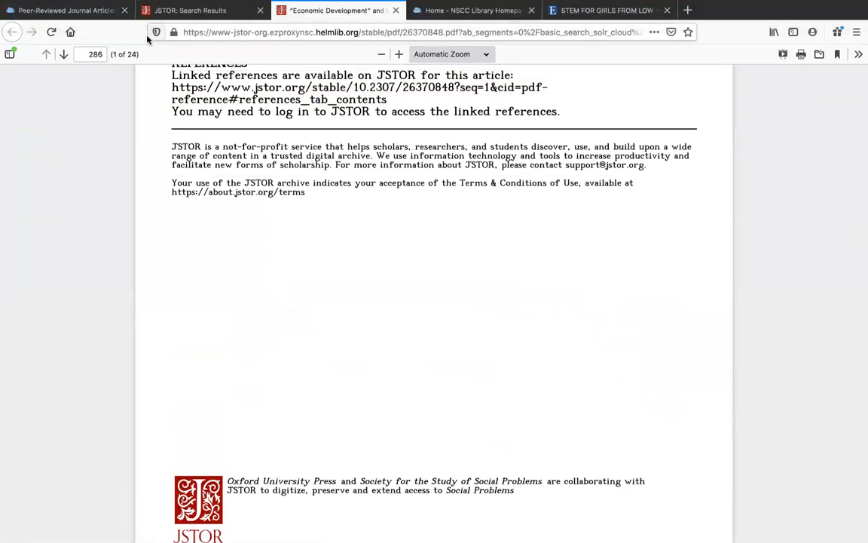
- Copy the MLA citation of the first JSTOR result and save that article to the Workspace
{"action": "left_click", "coordinate": [172, 10]}
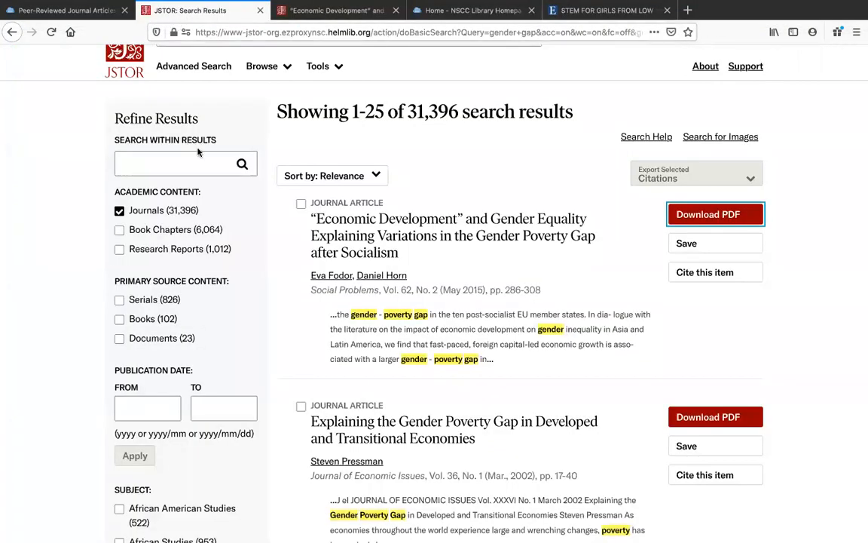
{"action": "left_click", "coordinate": [692, 276]}
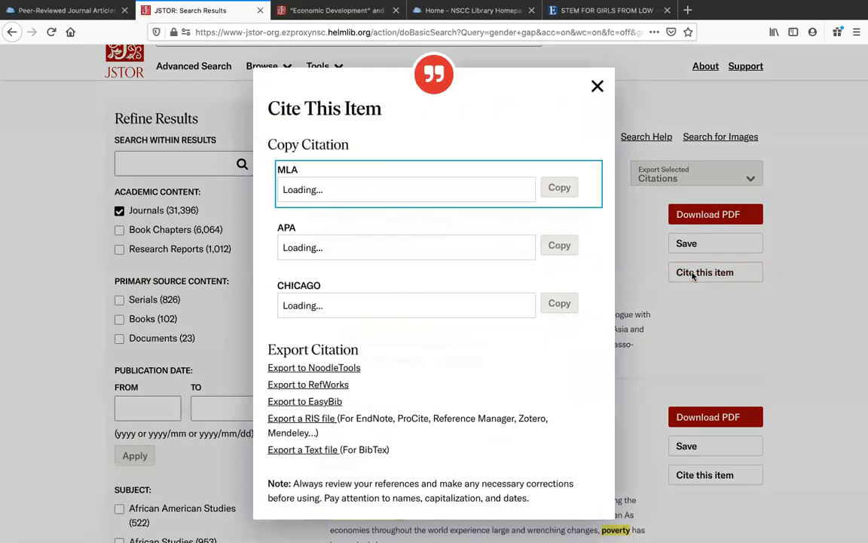
{"action": "left_click", "coordinate": [564, 164]}
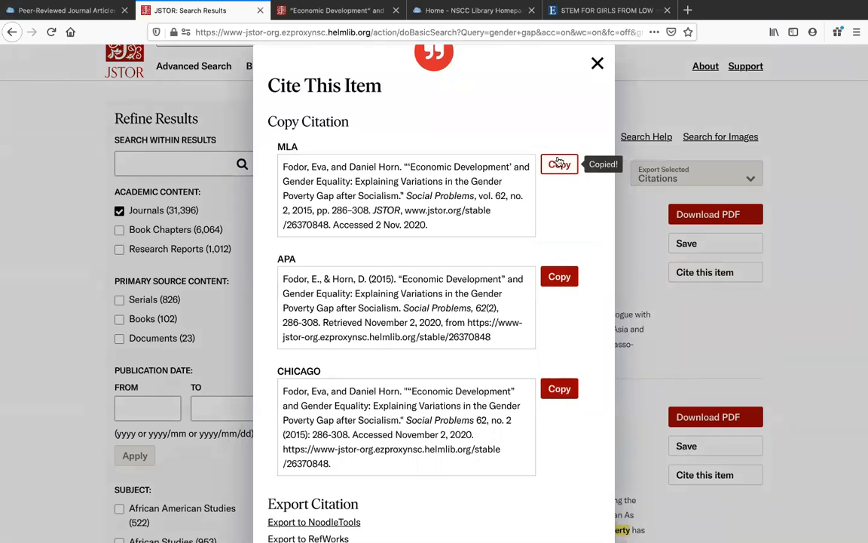
{"action": "left_click", "coordinate": [597, 63]}
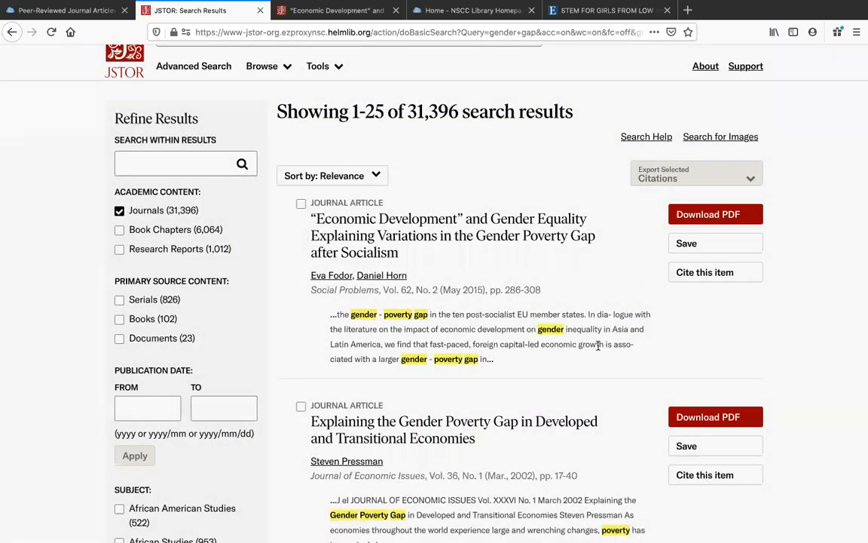
{"action": "left_click", "coordinate": [688, 245]}
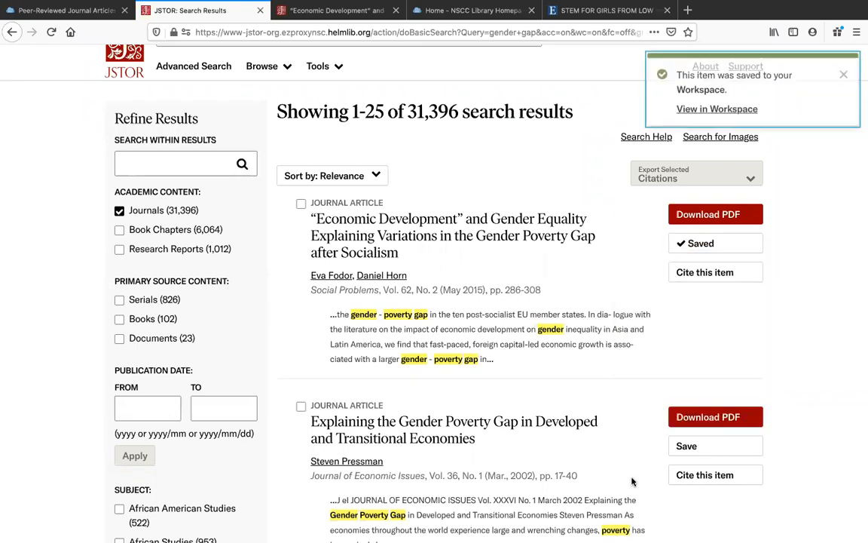
- Save the article "The Gender Gap in Poverty in Modern Nations: Single Motherhood, The Market, and the State" to the Workspace
{"action": "scroll", "coordinate": [637, 481], "scroll_direction": "down", "scroll_amount": 5}
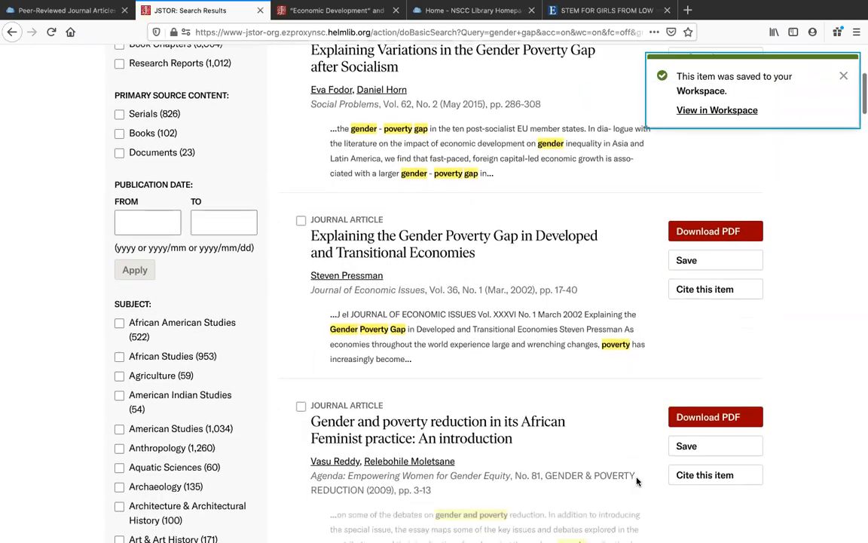
{"action": "scroll", "coordinate": [649, 483], "scroll_direction": "down", "scroll_amount": 6}
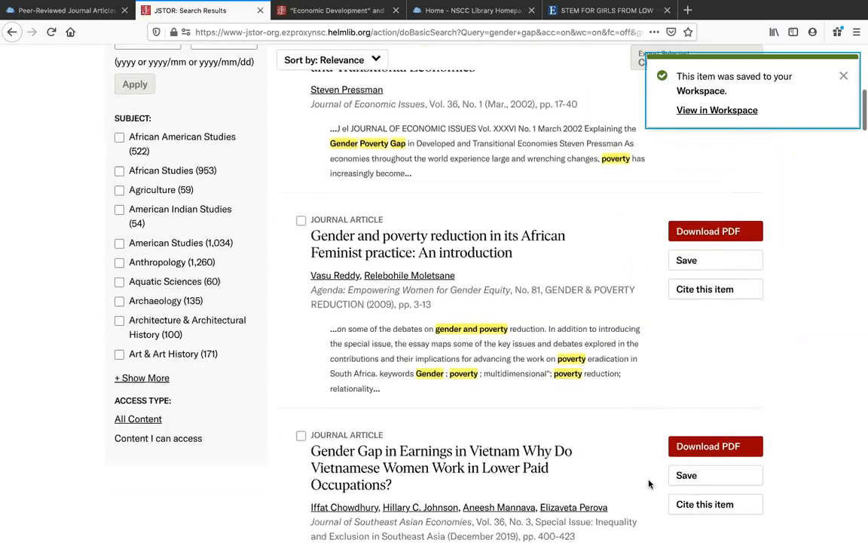
{"action": "scroll", "coordinate": [649, 483], "scroll_direction": "down", "scroll_amount": 6}
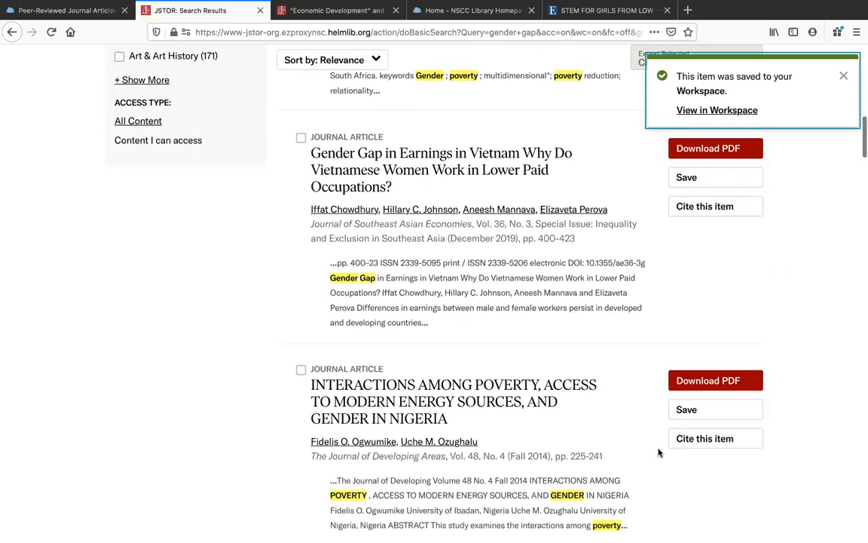
{"action": "scroll", "coordinate": [630, 467], "scroll_direction": "down", "scroll_amount": 7}
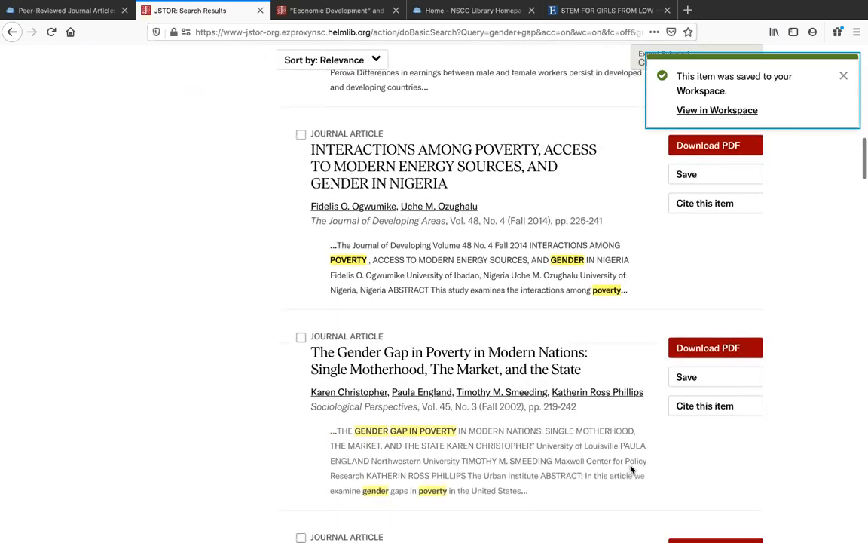
{"action": "left_click", "coordinate": [704, 359]}
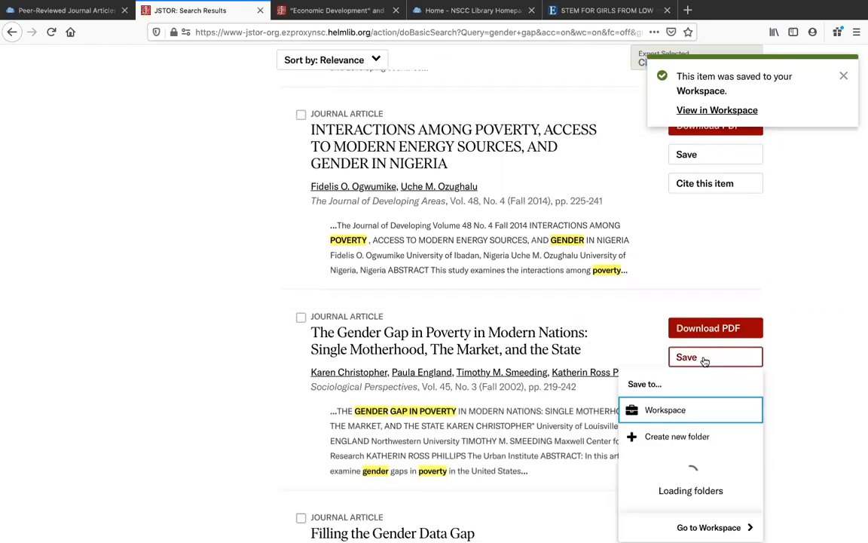
{"action": "left_click", "coordinate": [637, 413]}
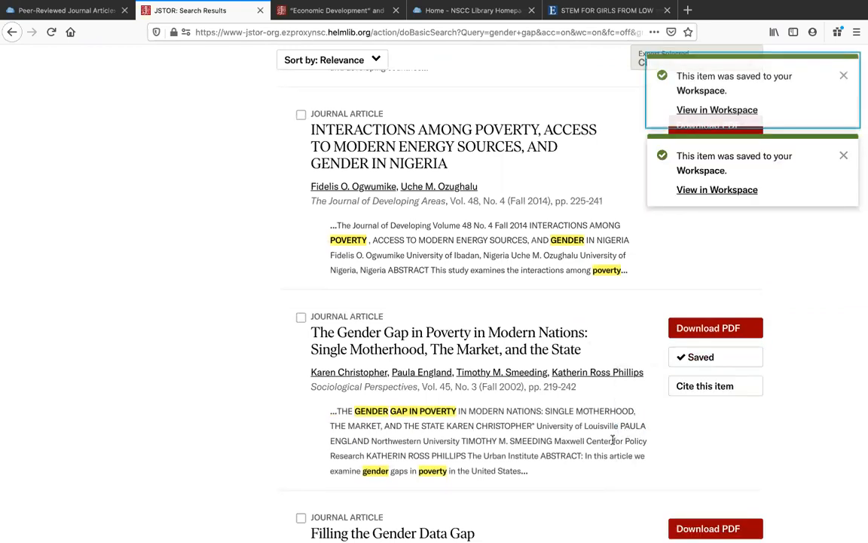
- Select both saved articles in the Workspace and check the sharing form for the "Economic Development" and Gender Equality article, closing it without sending
{"action": "left_click", "coordinate": [700, 191]}
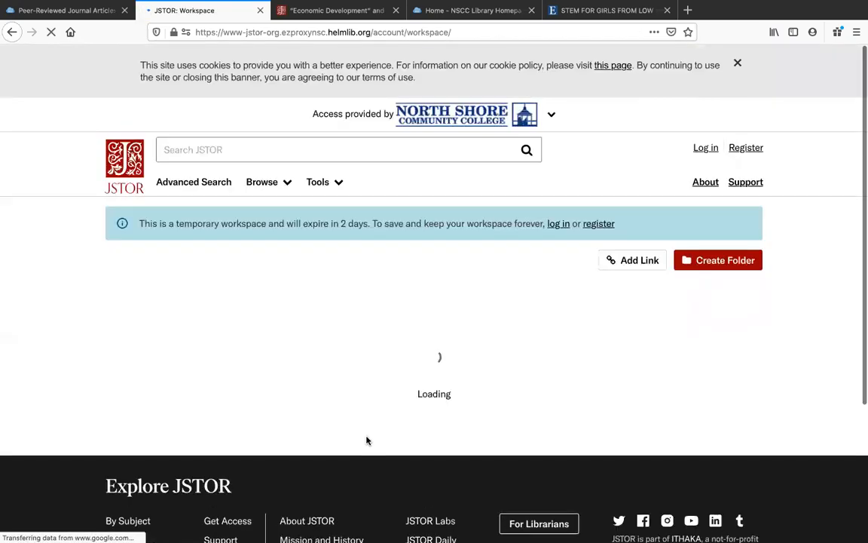
{"action": "scroll", "coordinate": [367, 441], "scroll_direction": "down", "scroll_amount": 2}
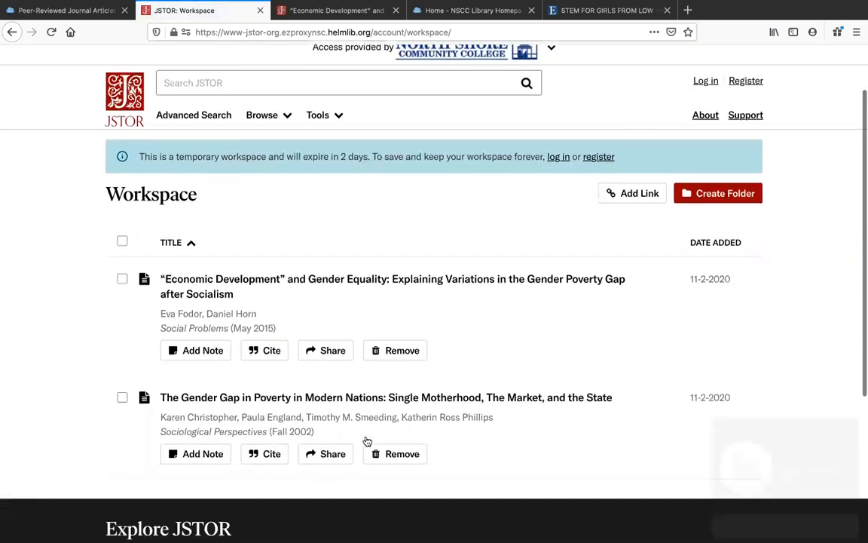
{"action": "left_click", "coordinate": [121, 233]}
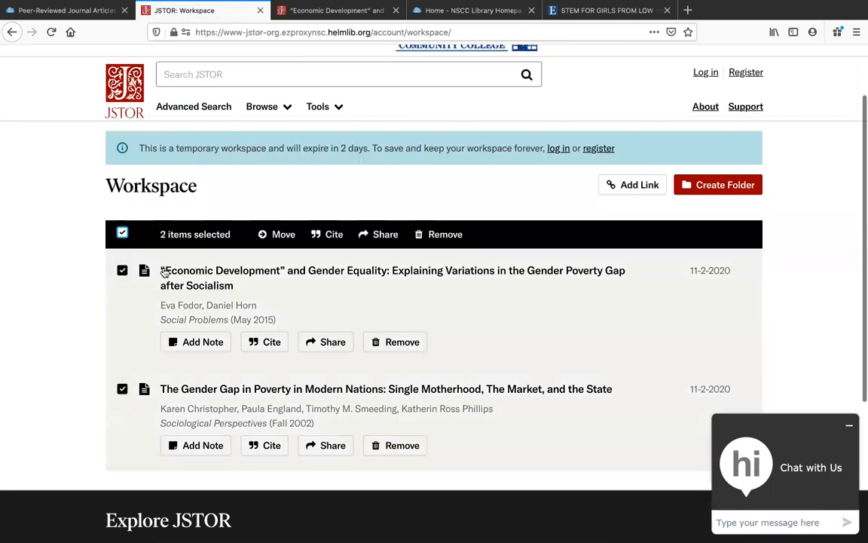
{"action": "left_click", "coordinate": [339, 344]}
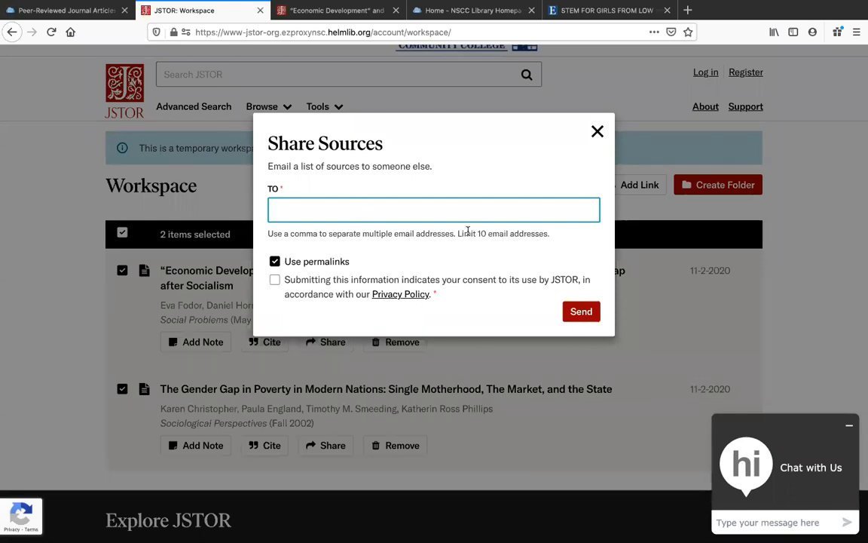
{"action": "left_click", "coordinate": [598, 133]}
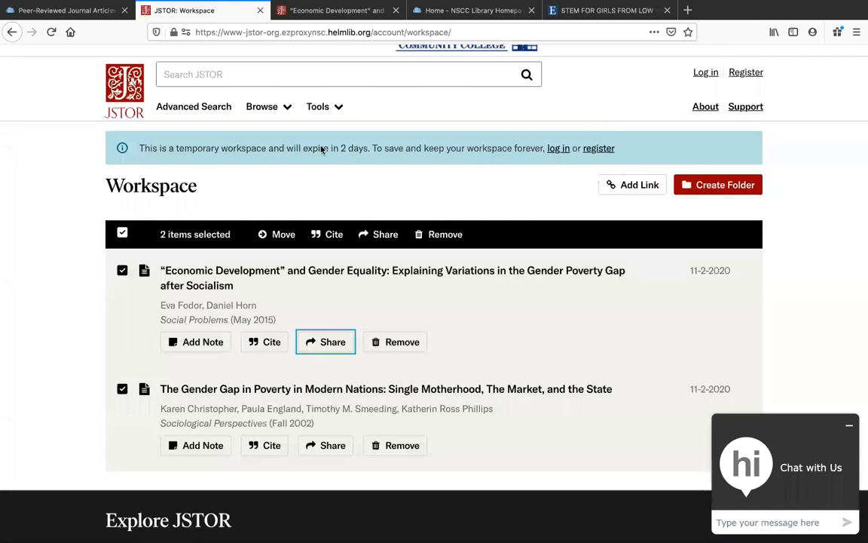
- Return to the SOC106 library guide and open its Help & Feedback page
{"action": "left_click", "coordinate": [88, 12]}
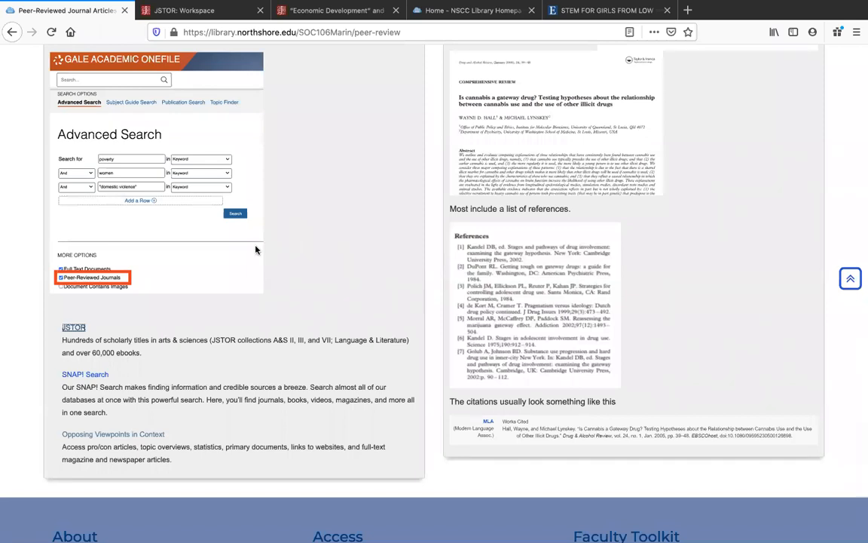
{"action": "scroll", "coordinate": [187, 286], "scroll_direction": "up", "scroll_amount": 5}
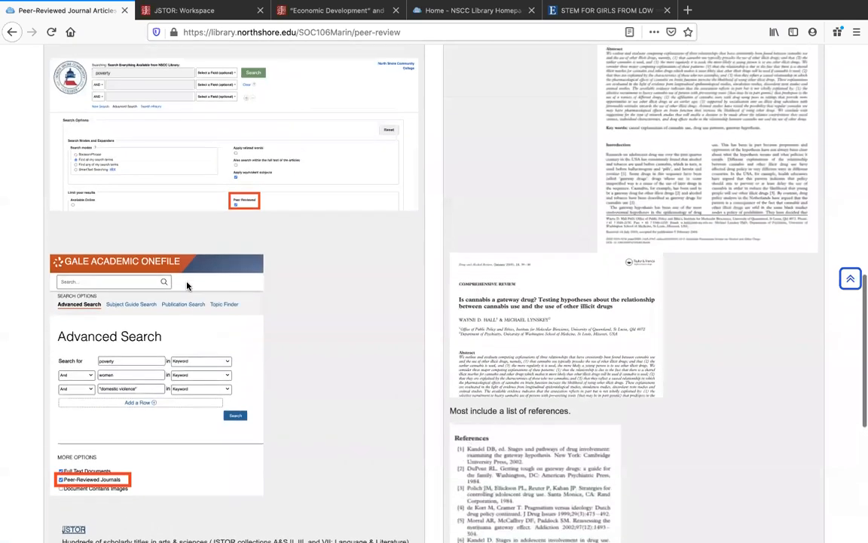
{"action": "scroll", "coordinate": [188, 285], "scroll_direction": "up", "scroll_amount": 7}
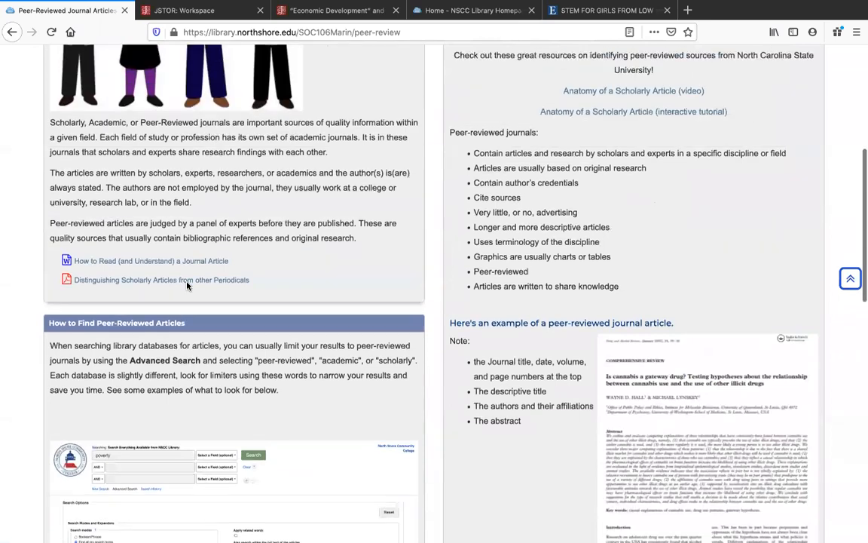
{"action": "scroll", "coordinate": [187, 281], "scroll_direction": "up", "scroll_amount": 1}
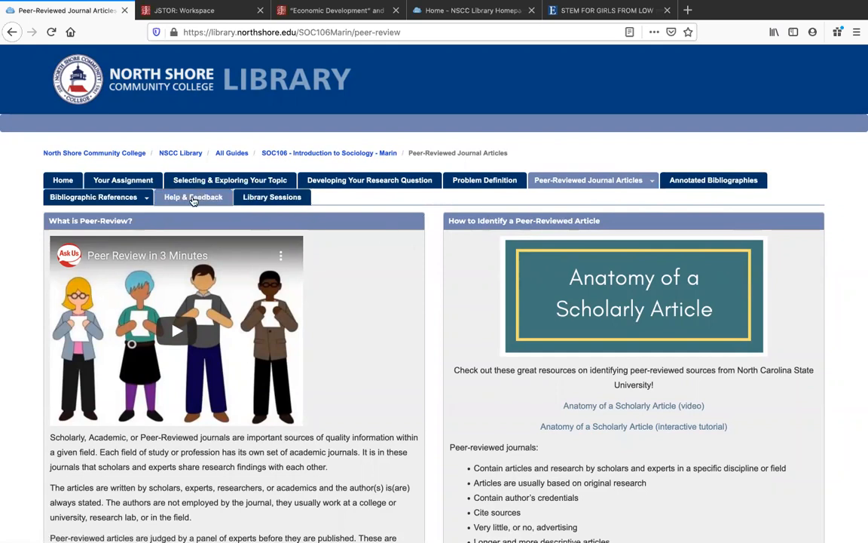
{"action": "left_click", "coordinate": [181, 198]}
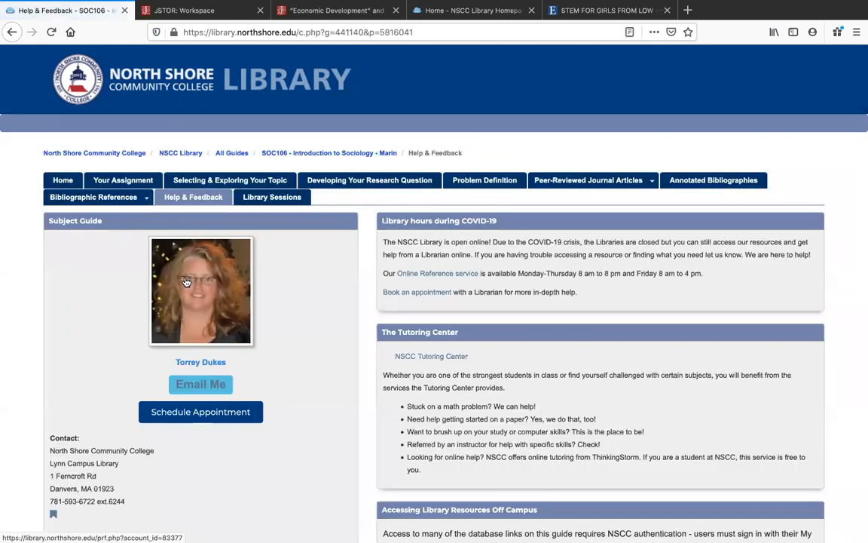